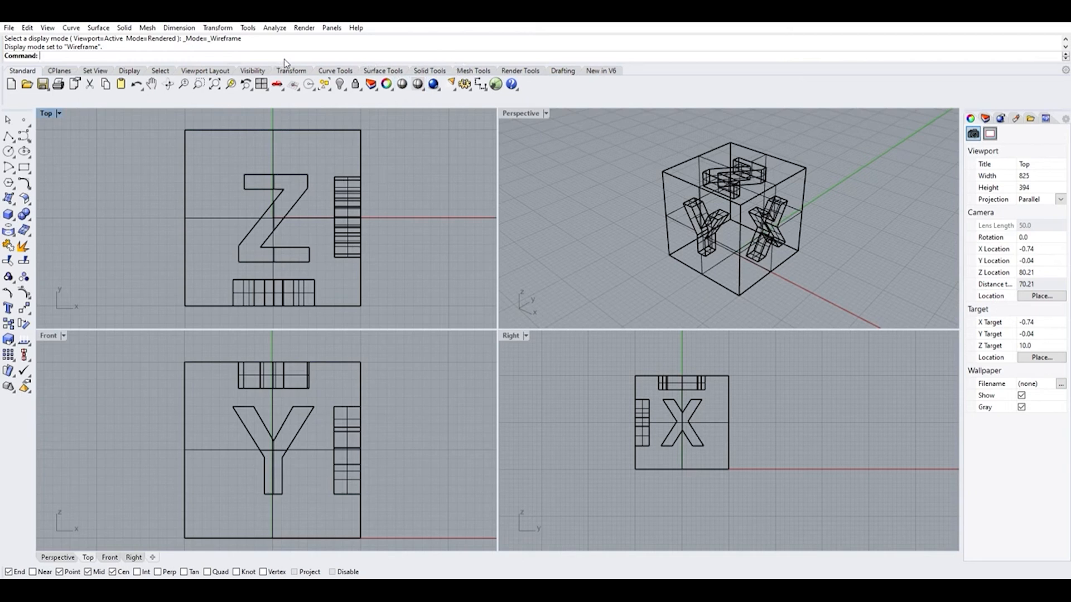
pyautogui.click(131, 66)
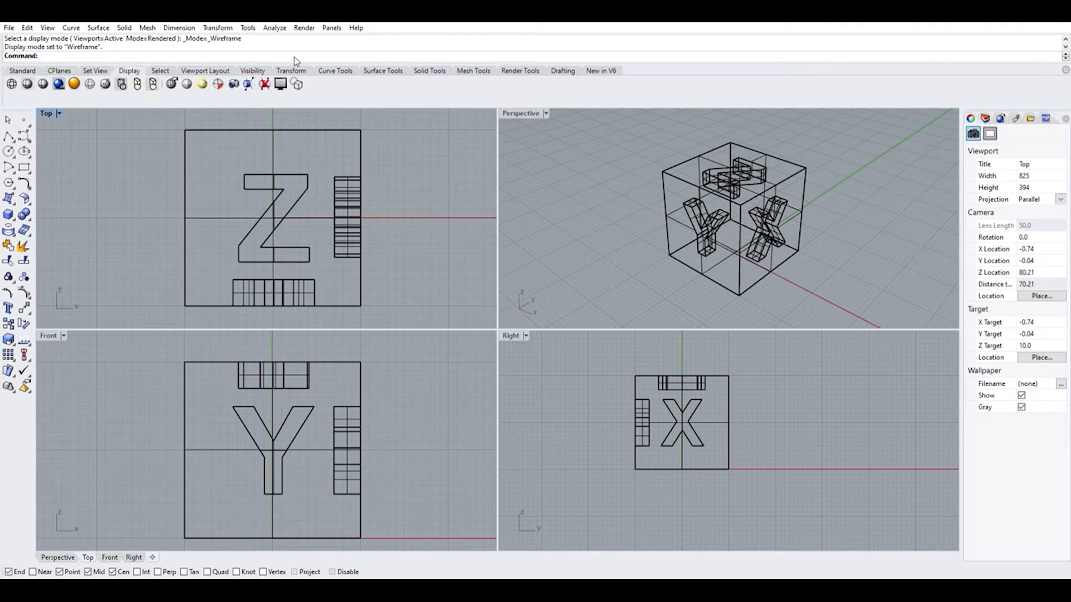
pyautogui.click(347, 68)
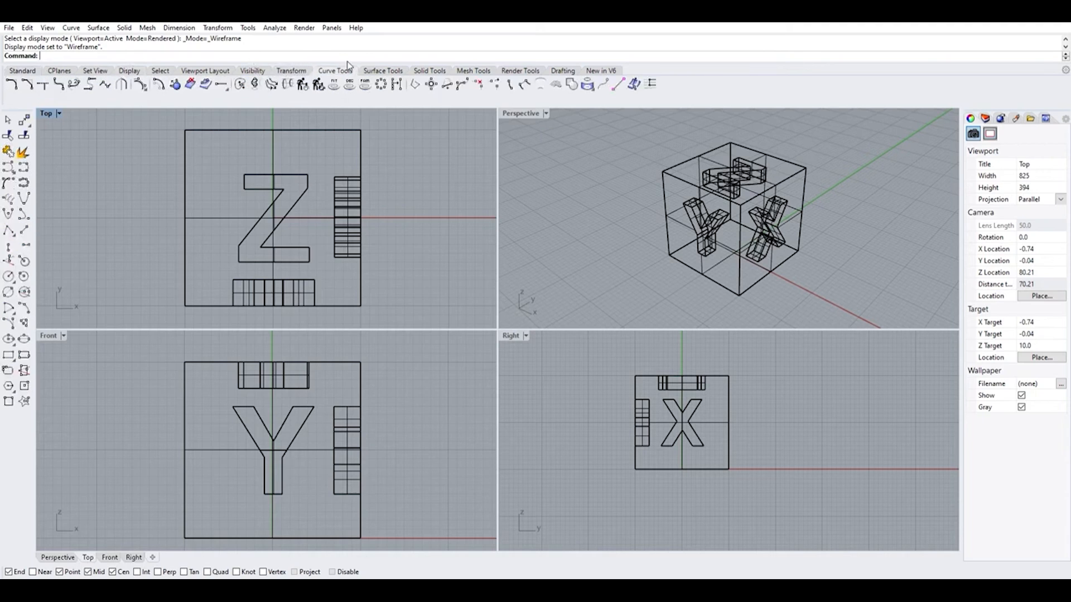
pyautogui.click(386, 71)
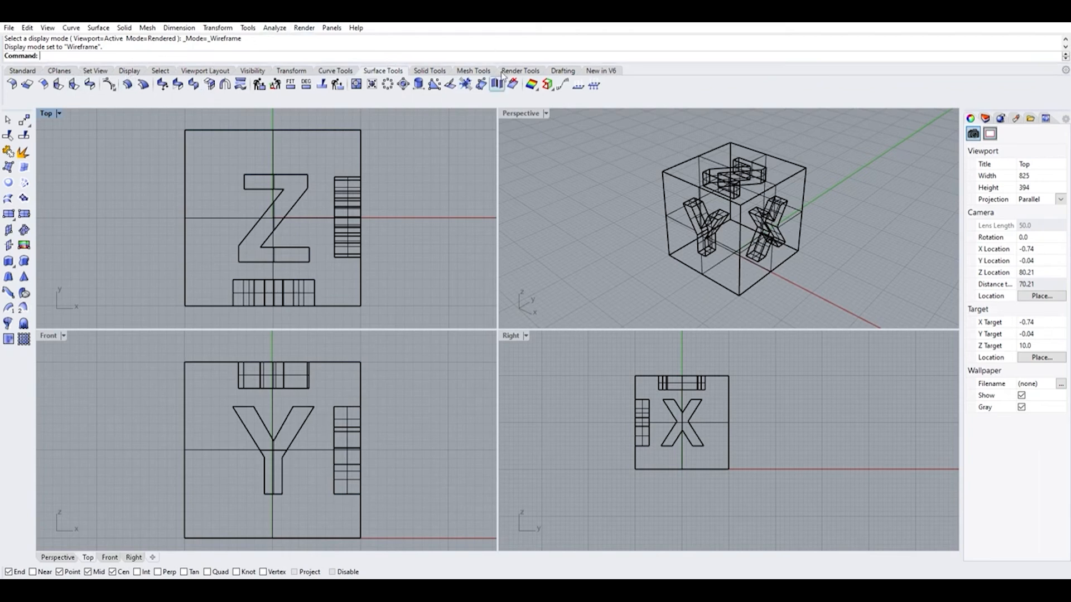
pyautogui.click(27, 62)
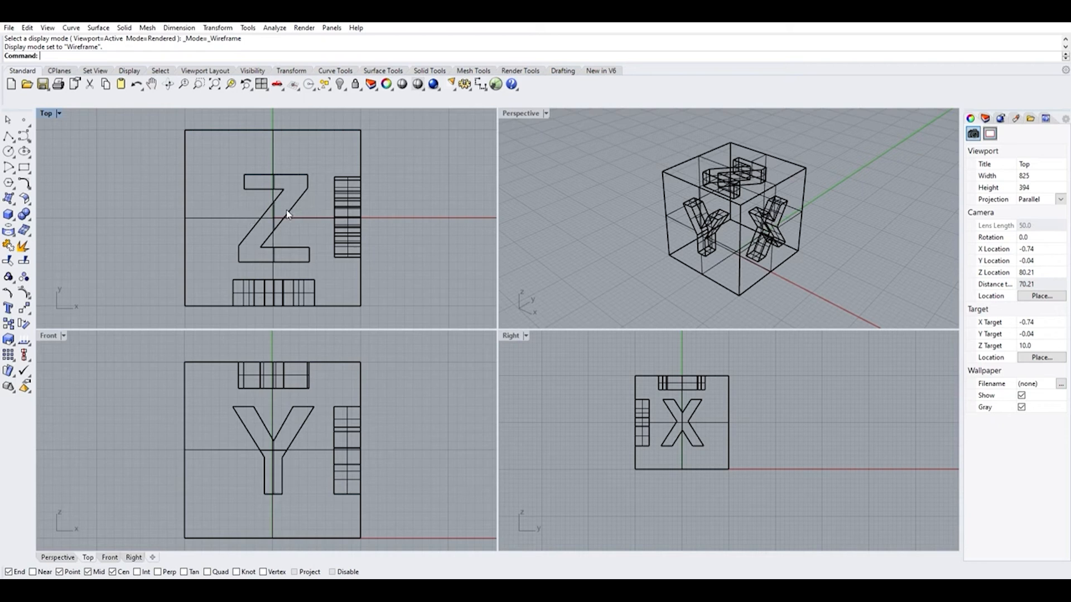
# Examine the lettered cube in the Top viewport at several magnifications
pyautogui.scroll(-8, 288, 213)
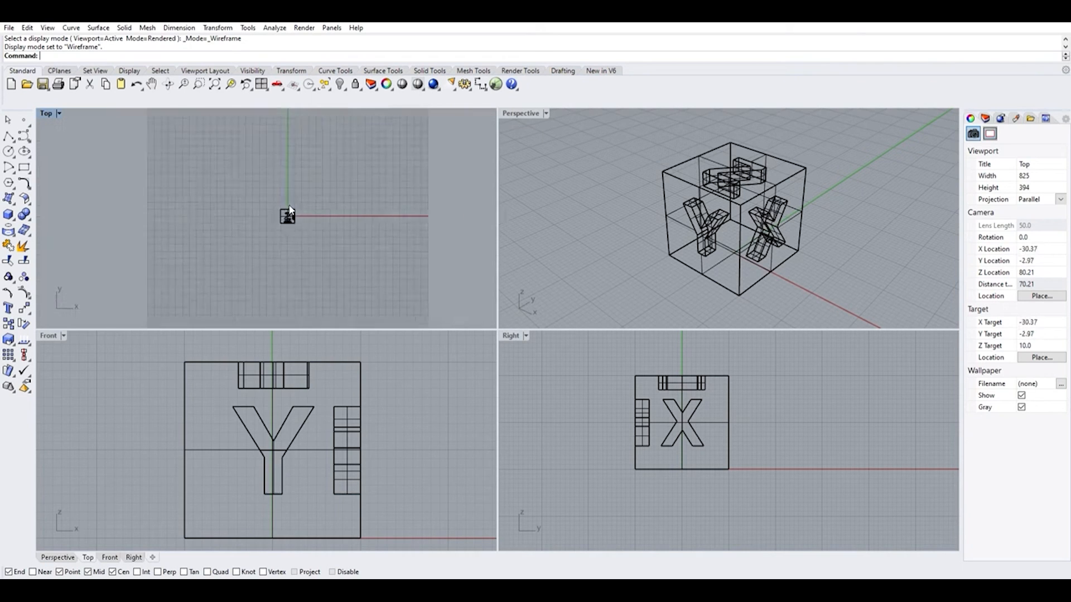
pyautogui.scroll(5, 290, 211)
pyautogui.scroll(5, 290, 211)
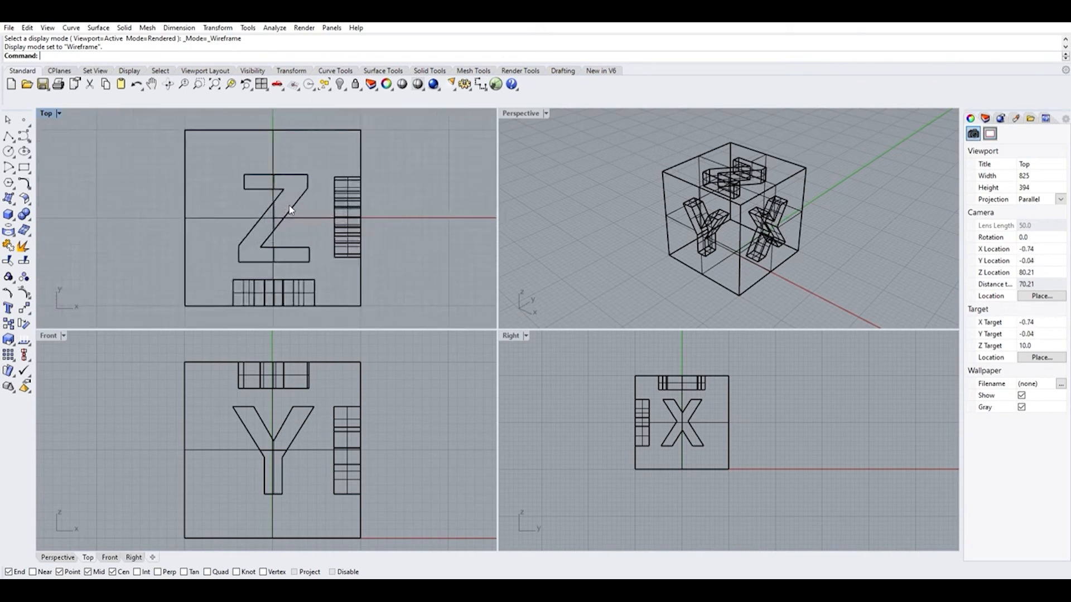
pyautogui.scroll(-6, 290, 211)
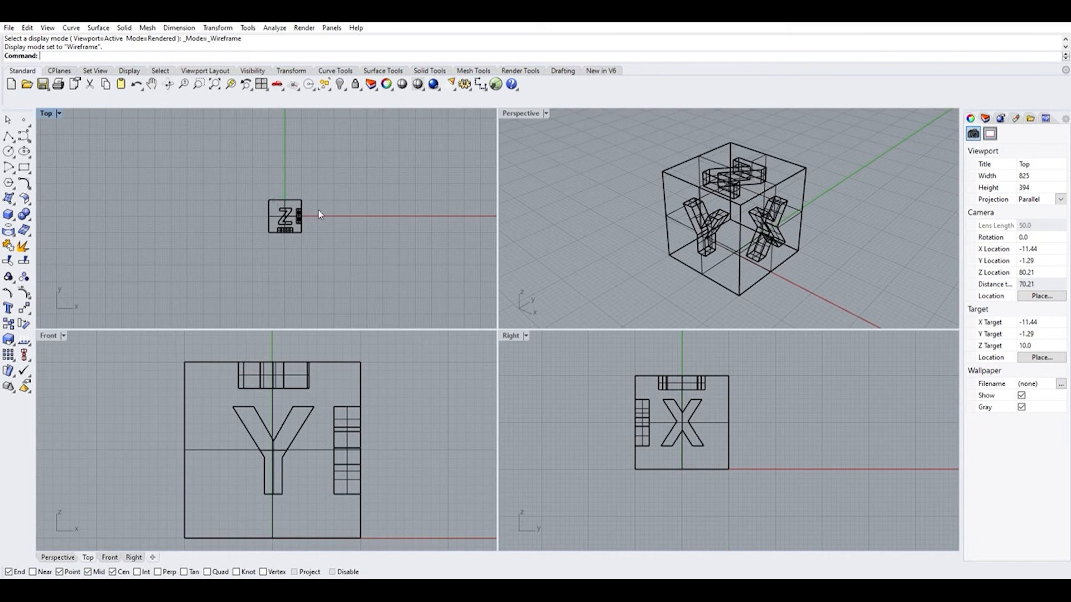
pyautogui.scroll(-4, 315, 218)
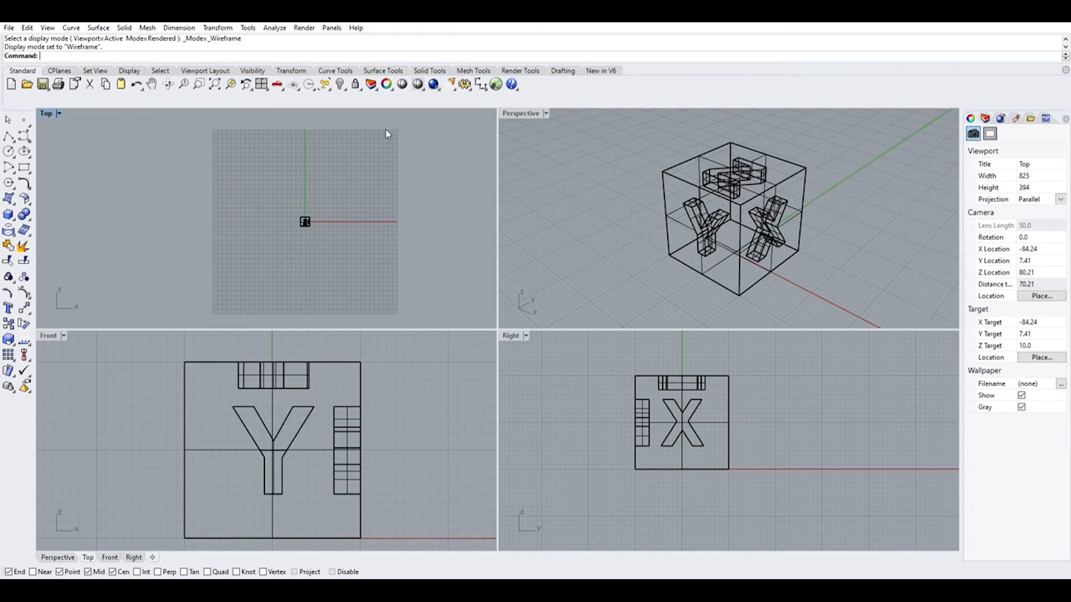
pyautogui.scroll(5, 388, 134)
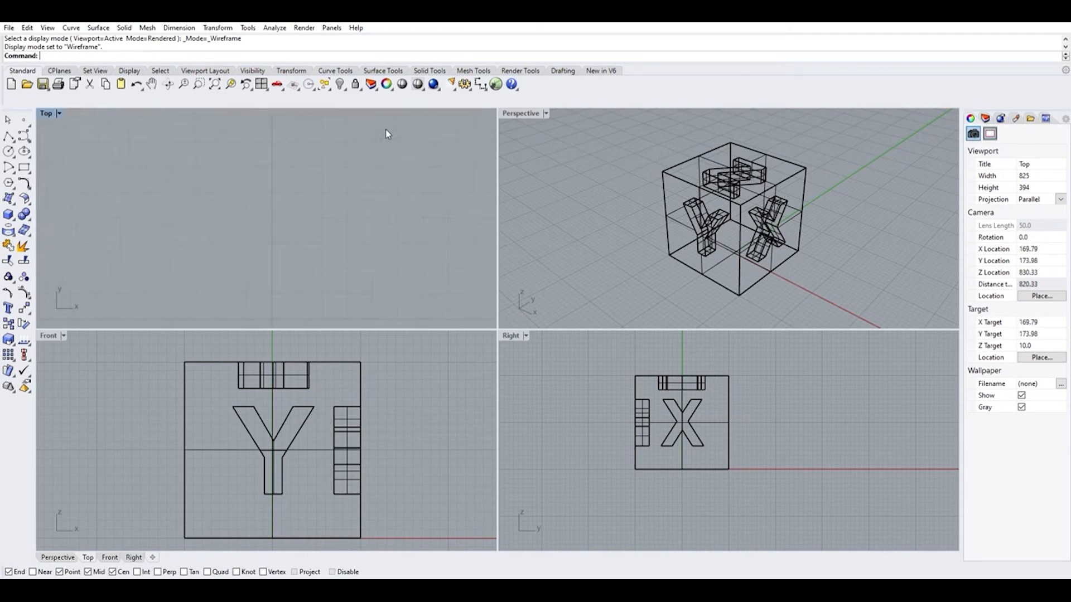
pyautogui.scroll(-5, 387, 137)
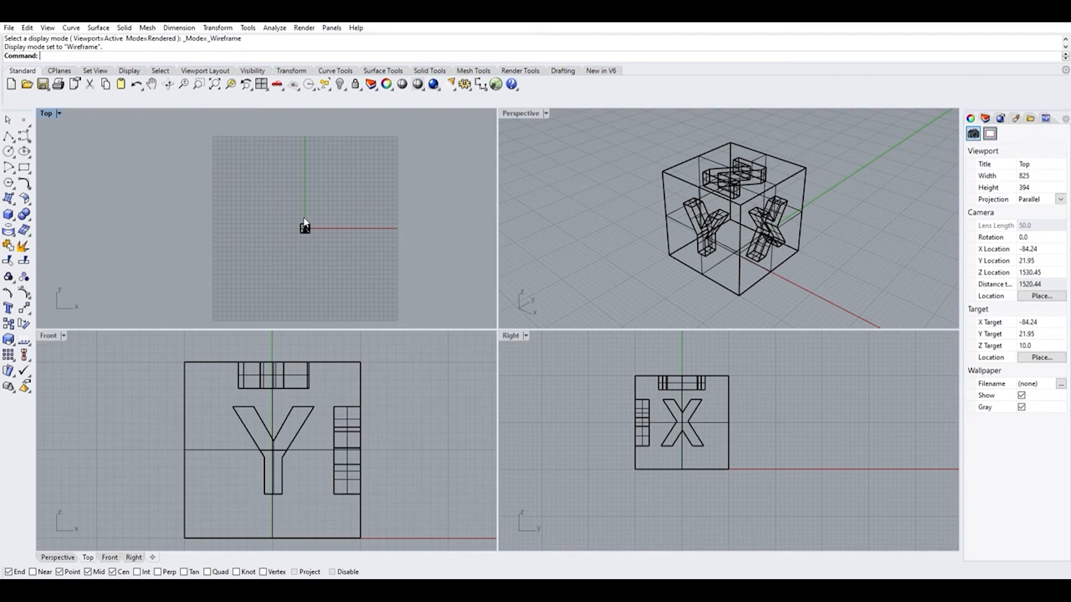
pyautogui.scroll(5, 305, 223)
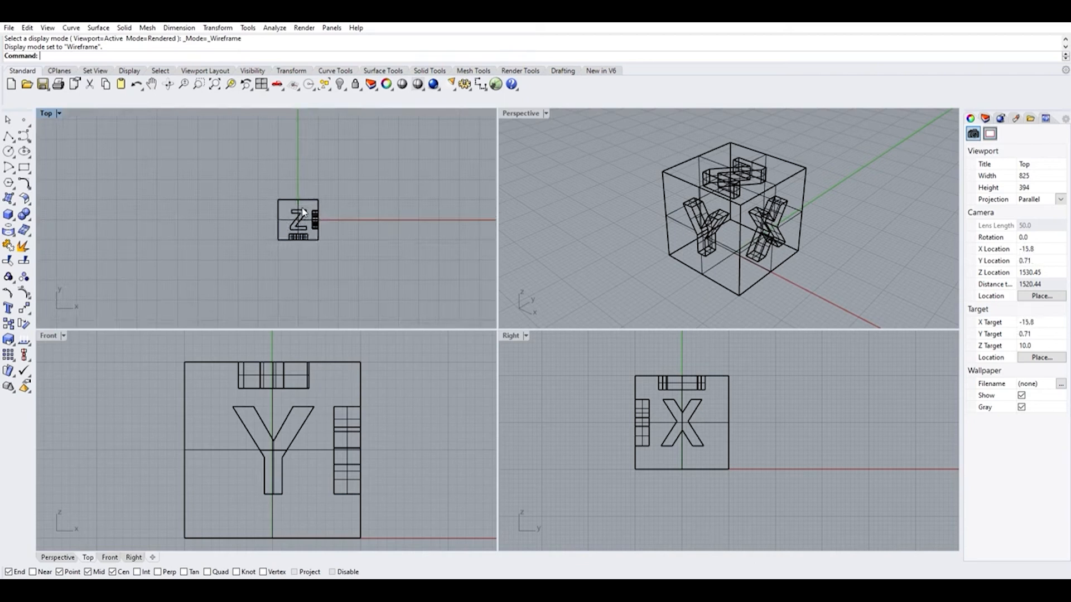
# Examine the cube's Y and X faces in the Front and Right viewports and its overall shape in Perspective
pyautogui.scroll(-15, 279, 434)
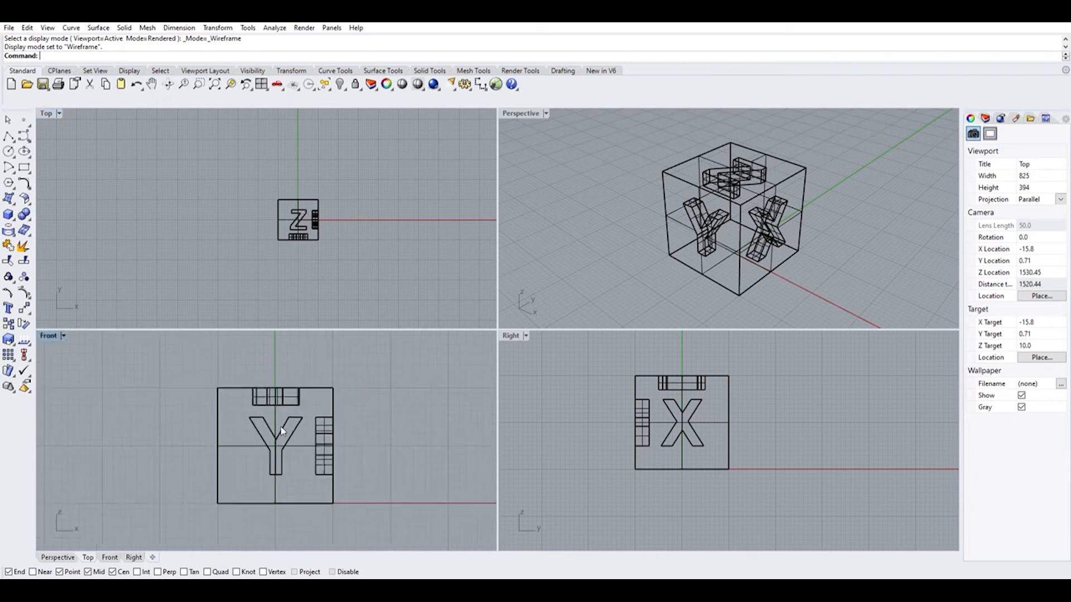
pyautogui.scroll(8, 279, 438)
pyautogui.scroll(-4, 278, 438)
pyautogui.scroll(-10, 636, 433)
pyautogui.scroll(8, 639, 428)
pyautogui.scroll(-3, 641, 418)
pyautogui.scroll(-10, 708, 222)
pyautogui.scroll(6, 708, 221)
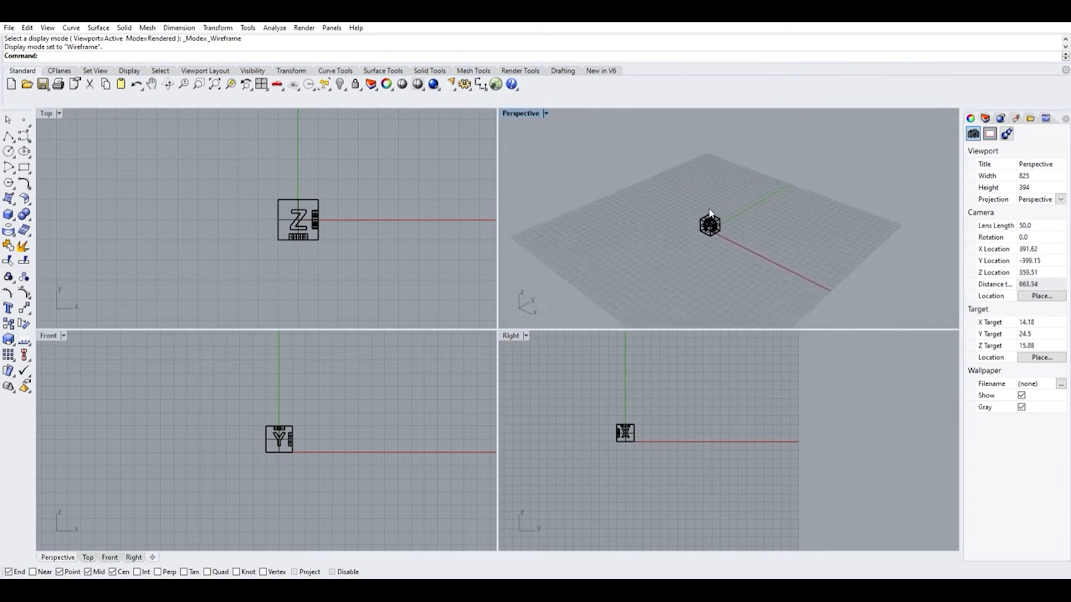
pyautogui.scroll(-3, 705, 219)
pyautogui.scroll(9, 704, 220)
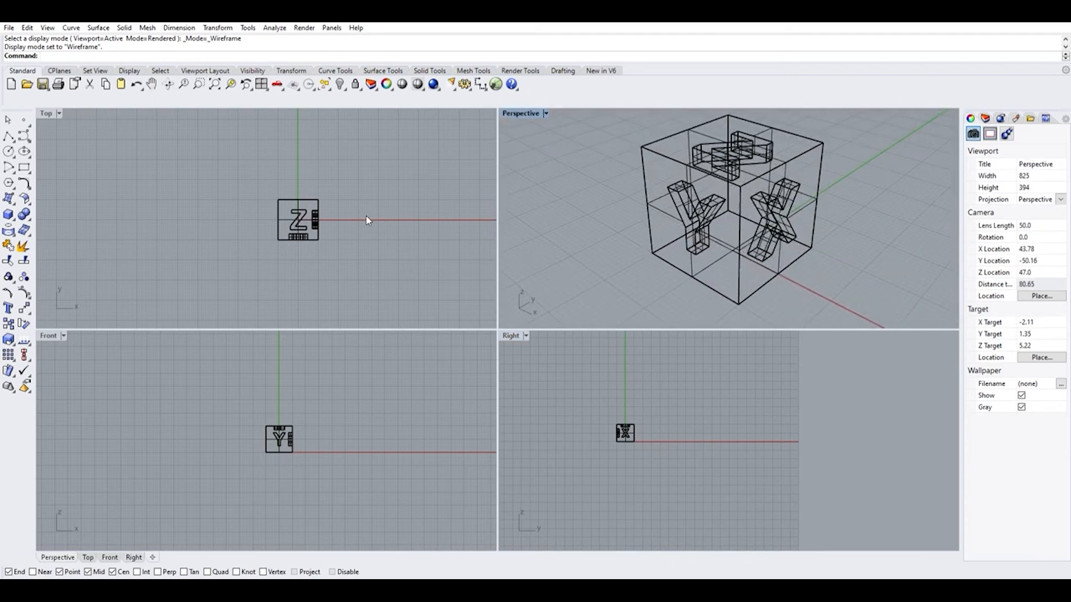
# Restore the default four-viewport layout so the cube is back in view in the Top and Right viewports
pyautogui.scroll(-2, 120, 198)
pyautogui.scroll(-10, 192, 212)
pyautogui.scroll(-10, 196, 202)
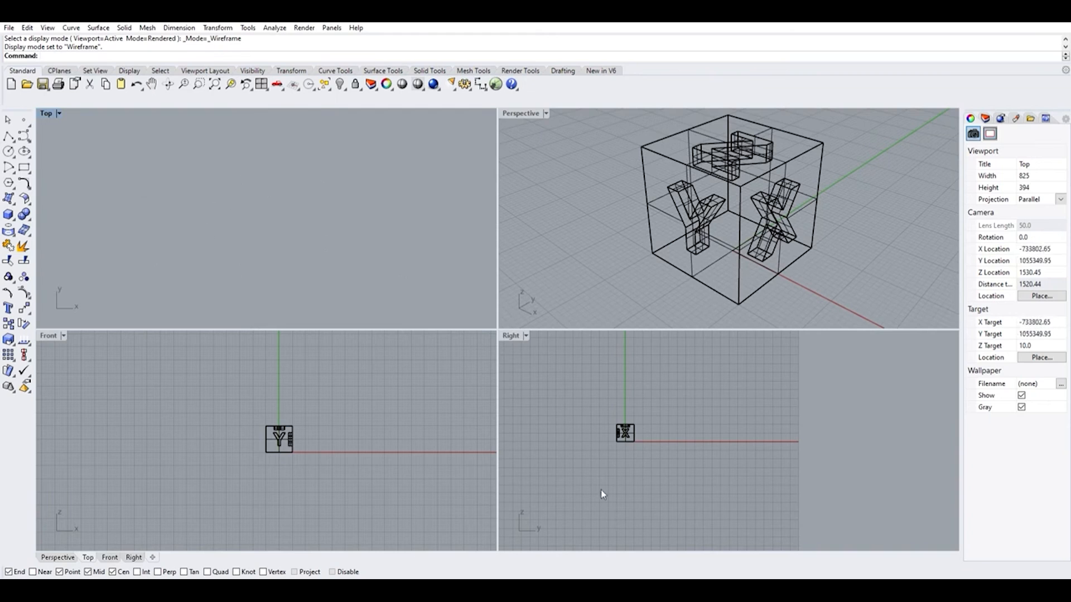
pyautogui.scroll(10, 619, 425)
pyautogui.scroll(15, 585, 432)
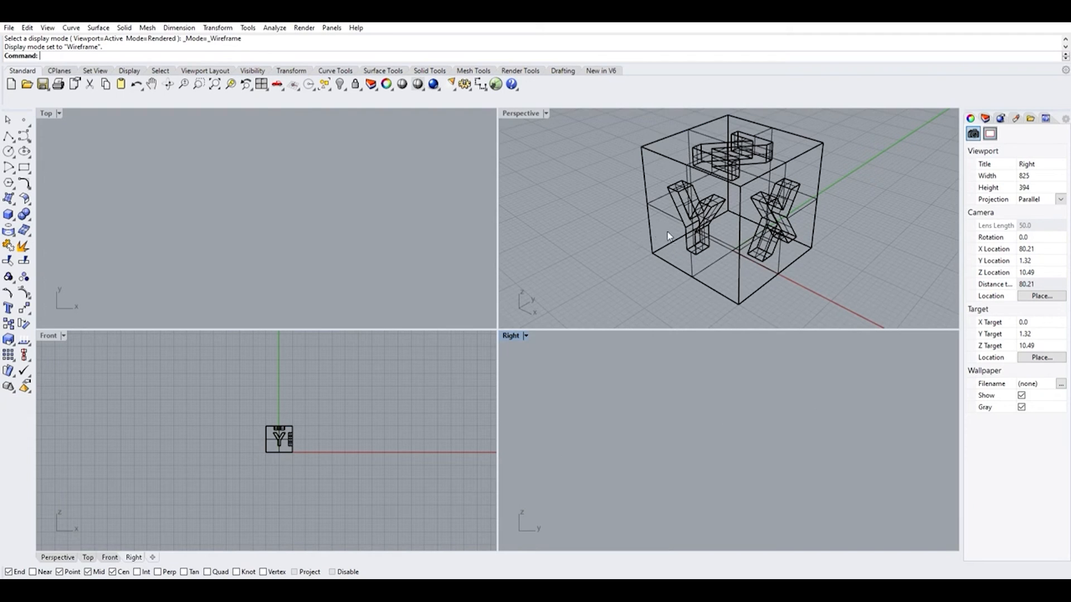
pyautogui.click(261, 82)
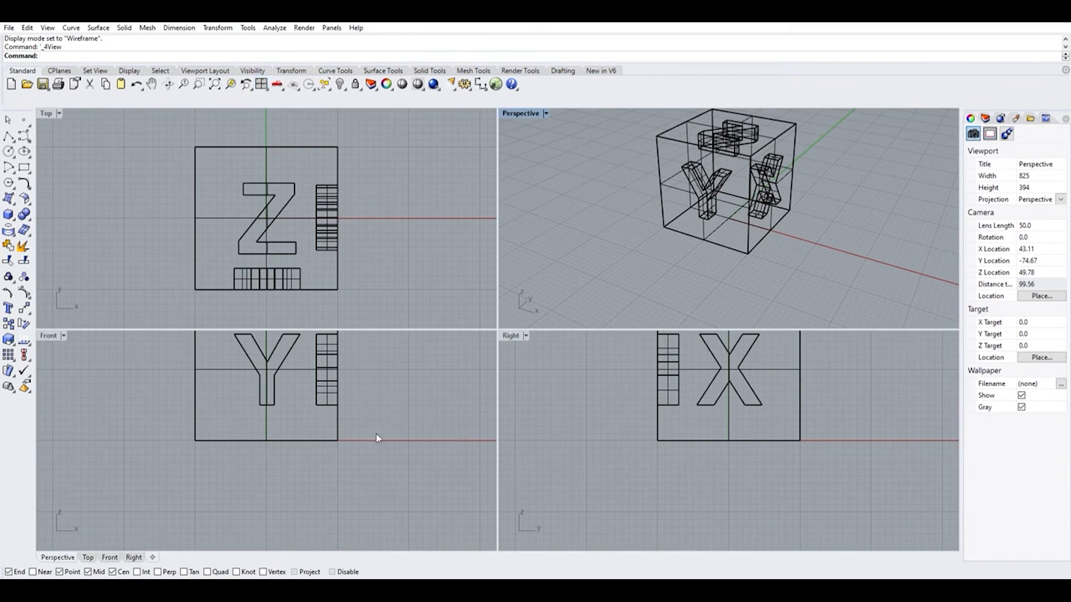
# Inspect the Y face in the Front viewport, and reset all four viewports to their default views
pyautogui.scroll(-8, 376, 435)
pyautogui.scroll(4, 350, 393)
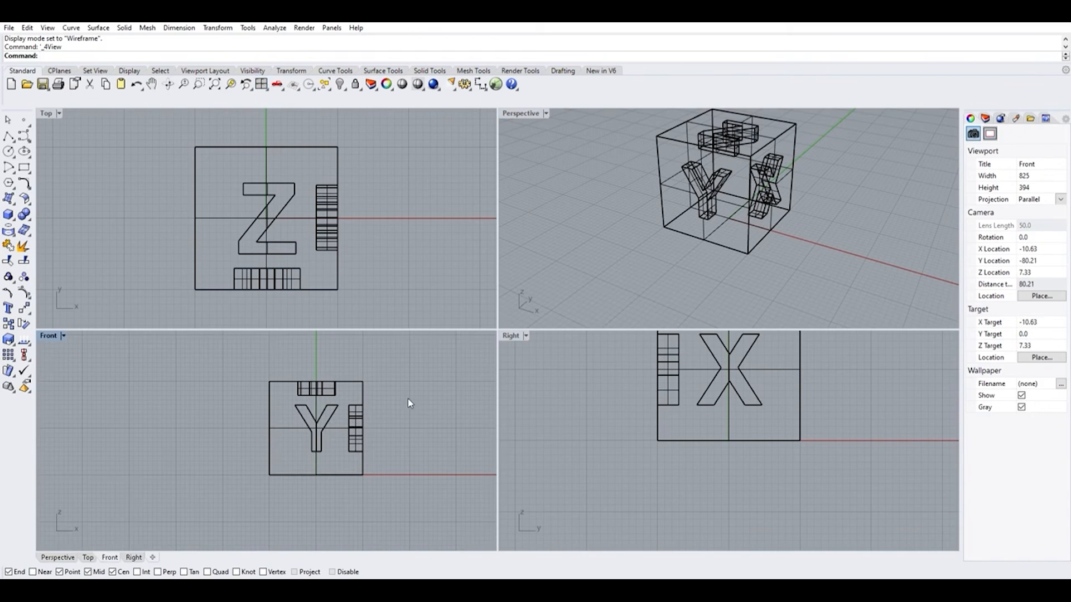
pyautogui.click(262, 84)
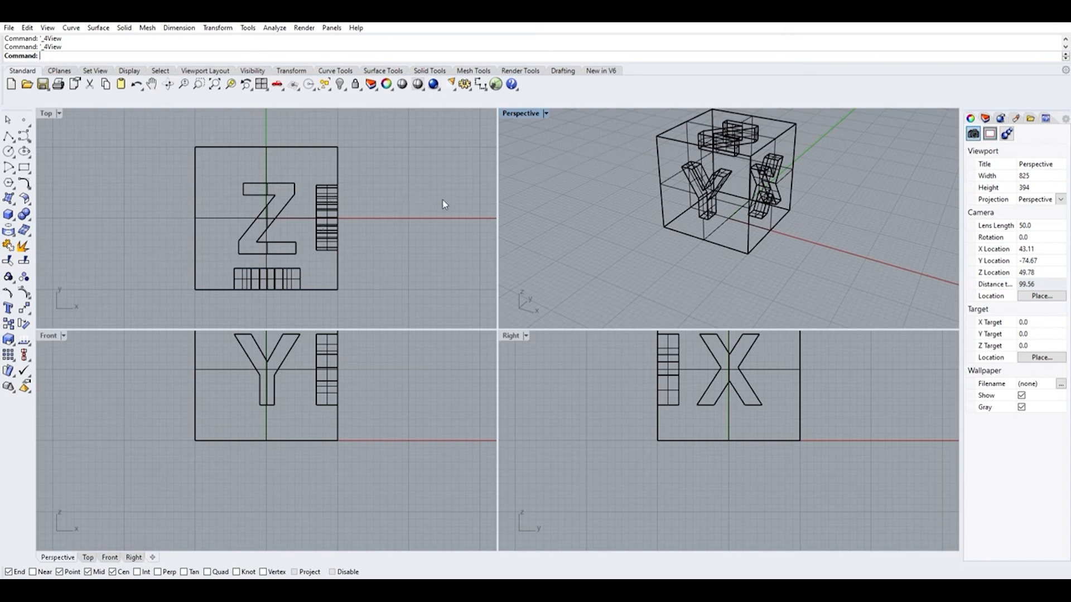
# Pan across the Top, Front and Right viewports to explore the drawing area around the cube
pyautogui.moveTo(445, 212)
pyautogui.mouseDown(button='right')
pyautogui.moveTo(385, 199)
pyautogui.moveTo(242, 196)
pyautogui.moveTo(304, 229)
pyautogui.moveTo(375, 241)
pyautogui.mouseUp(button='right')
pyautogui.moveTo(155, 155); pyautogui.dragTo(415, 149, button='right')
pyautogui.moveTo(292, 241); pyautogui.dragTo(279, 110, button='right')
pyautogui.moveTo(301, 219); pyautogui.dragTo(137, 187, button='right')
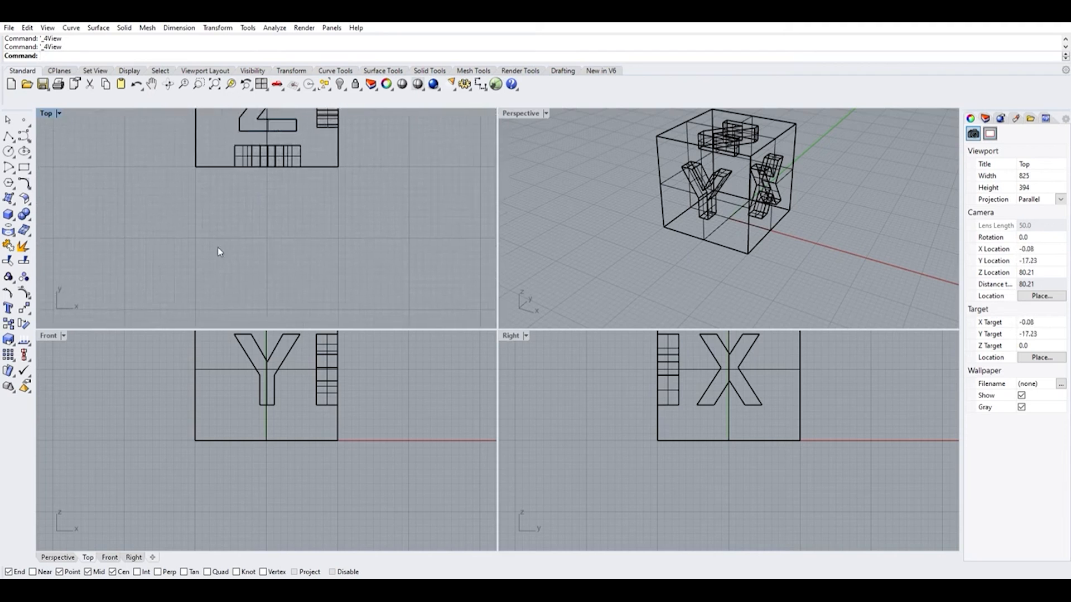
pyautogui.moveTo(332, 440); pyautogui.dragTo(198, 478, button='right')
pyautogui.moveTo(569, 430); pyautogui.dragTo(777, 456, button='right')
pyautogui.moveTo(640, 399); pyautogui.dragTo(806, 502, button='right')
pyautogui.moveTo(618, 428); pyautogui.dragTo(696, 457, button='right')
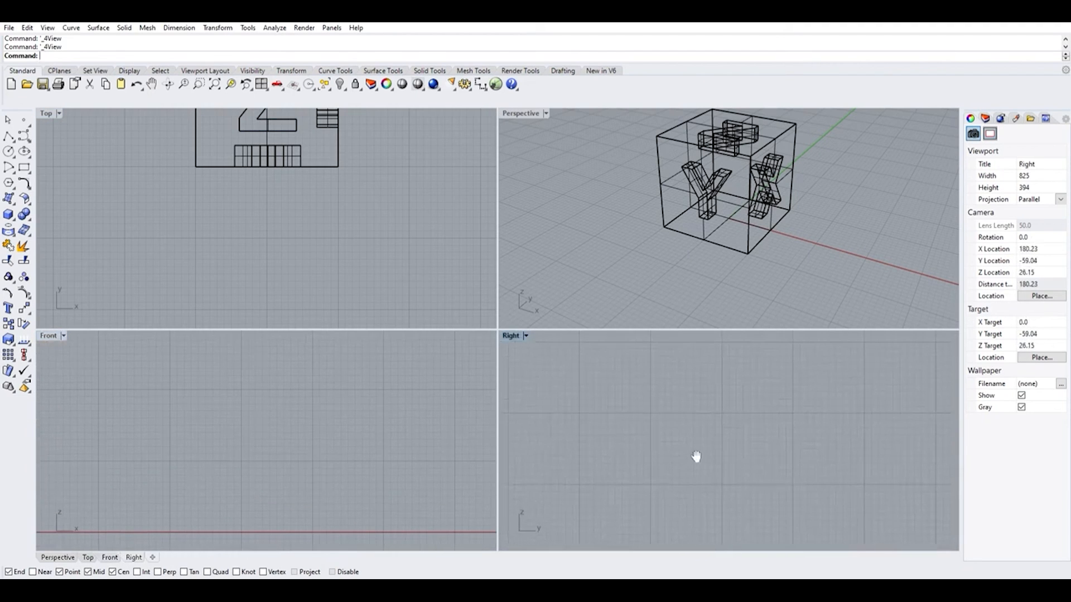
# Inspect the cube from its rear side in the Perspective viewport, and return to the default four-view layout
pyautogui.scroll(-6, 746, 260)
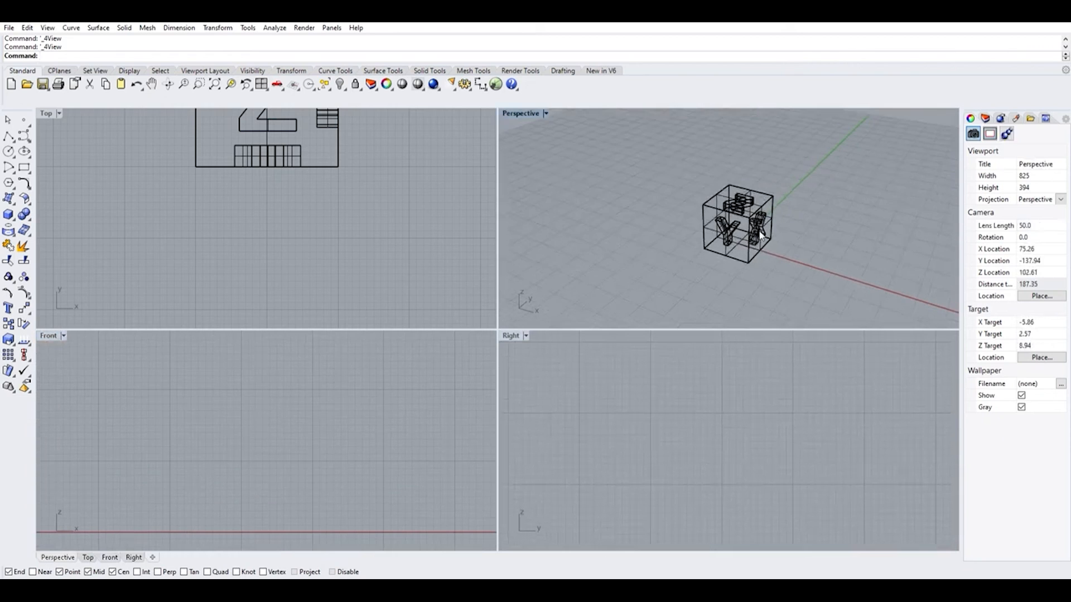
pyautogui.scroll(6, 745, 208)
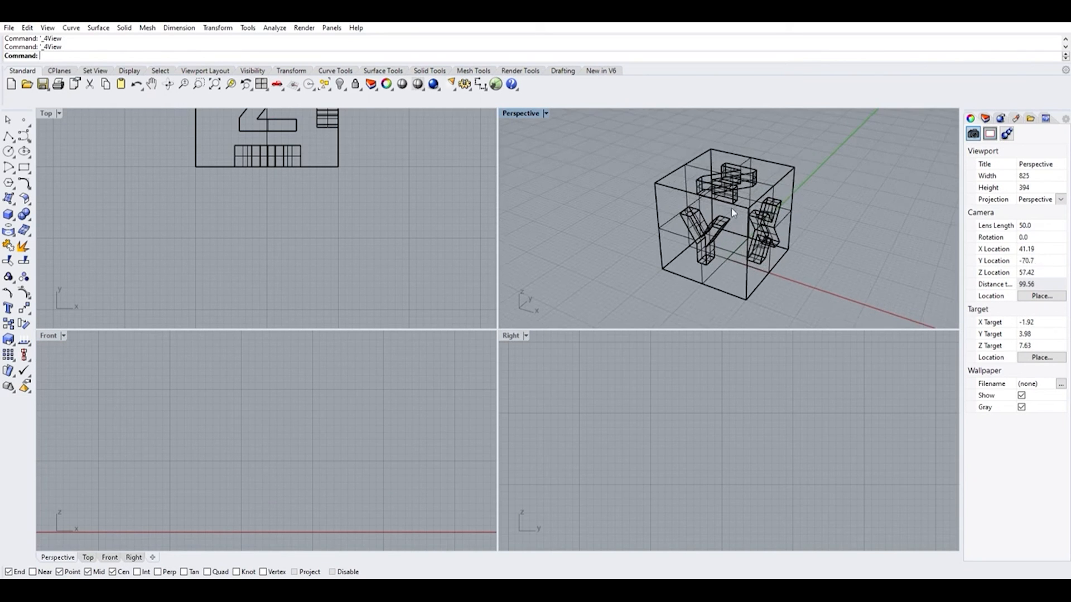
pyautogui.moveTo(817, 220); pyautogui.dragTo(559, 278, button='right')
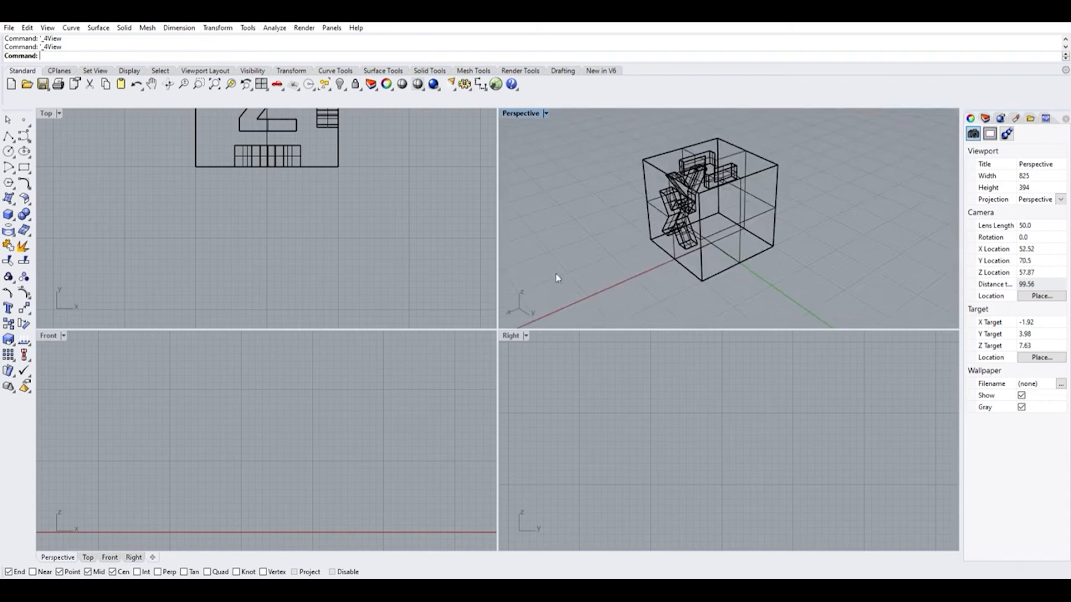
pyautogui.click(261, 84)
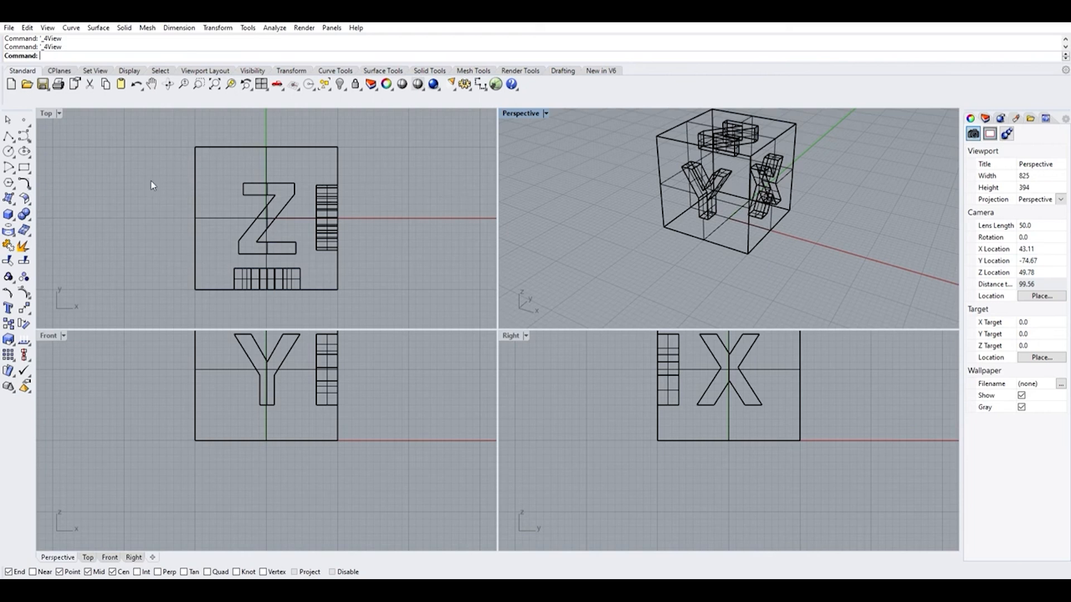
# Maximize the Top viewport to inspect the Z face, and return to the four-viewport layout
pyautogui.doubleClick(48, 107)
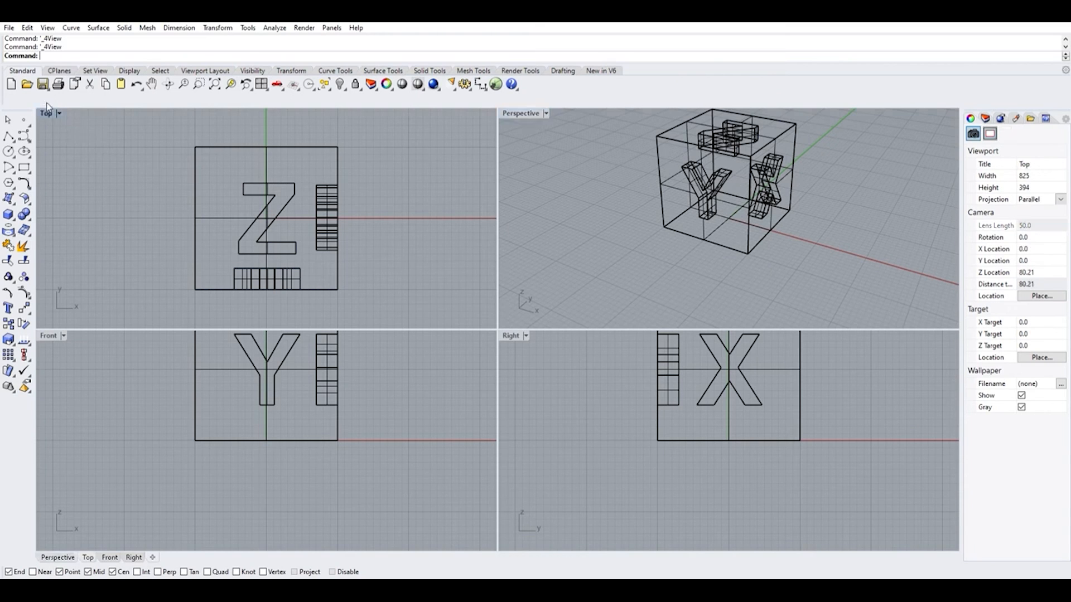
pyautogui.scroll(-5, 283, 289)
pyautogui.scroll(-1, 282, 287)
pyautogui.scroll(4, 288, 284)
pyautogui.scroll(-5, 485, 345)
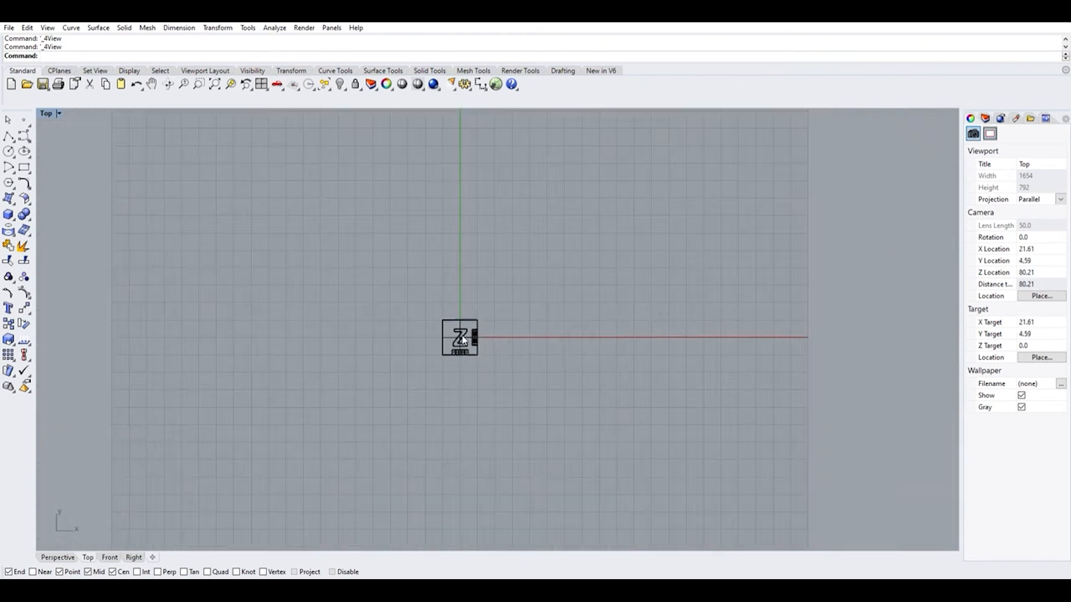
pyautogui.scroll(4, 474, 335)
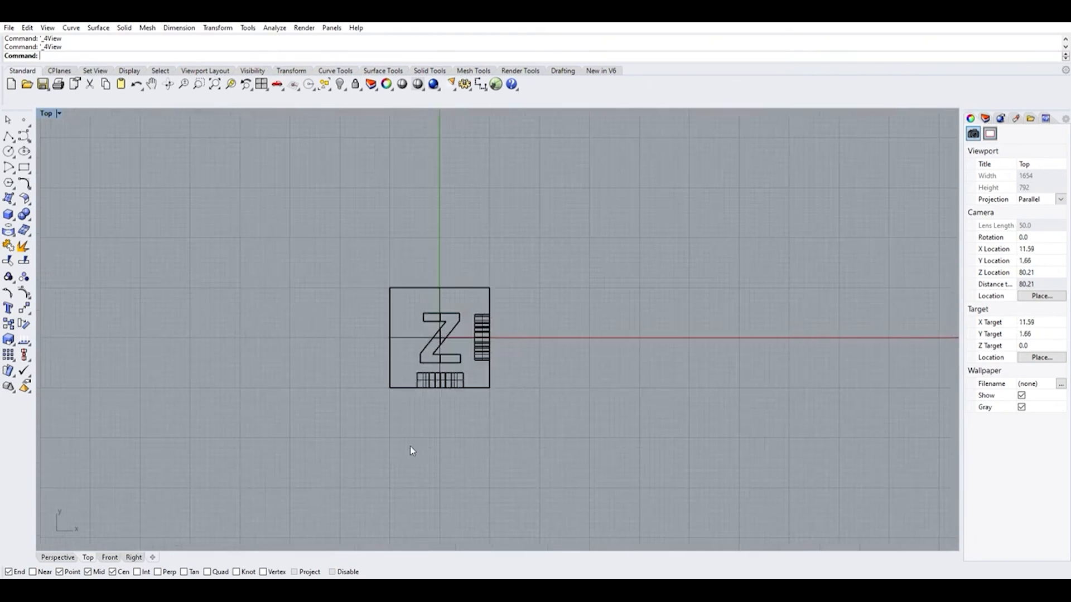
pyautogui.click(260, 83)
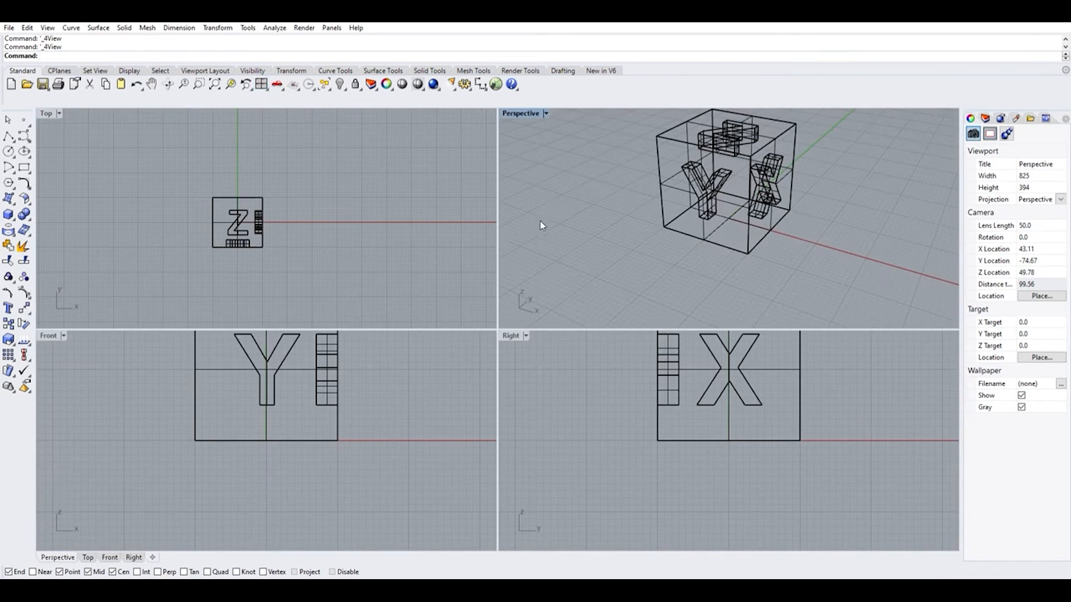
# Select the lettered cube in the Top viewport and reset the four viewports to their default views
pyautogui.scroll(-8, 618, 214)
pyautogui.scroll(4, 618, 217)
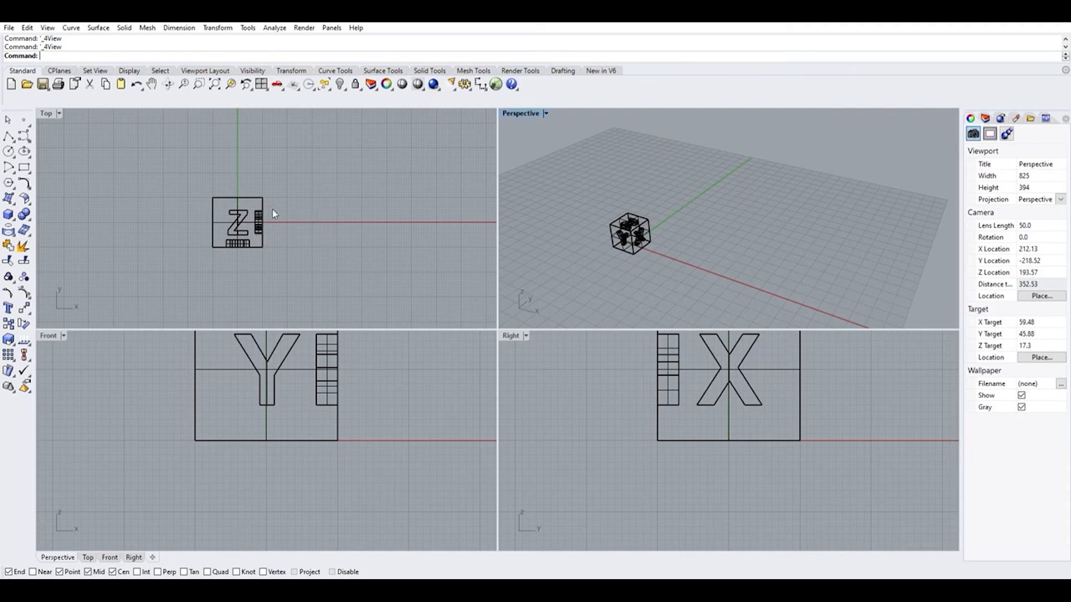
pyautogui.scroll(2, 300, 223)
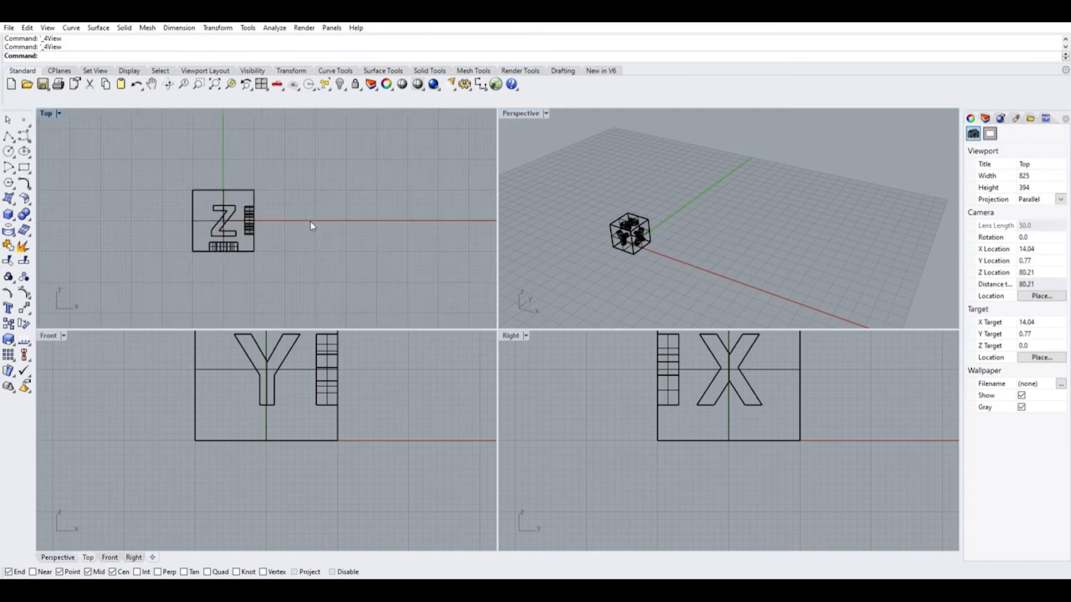
pyautogui.click(249, 218)
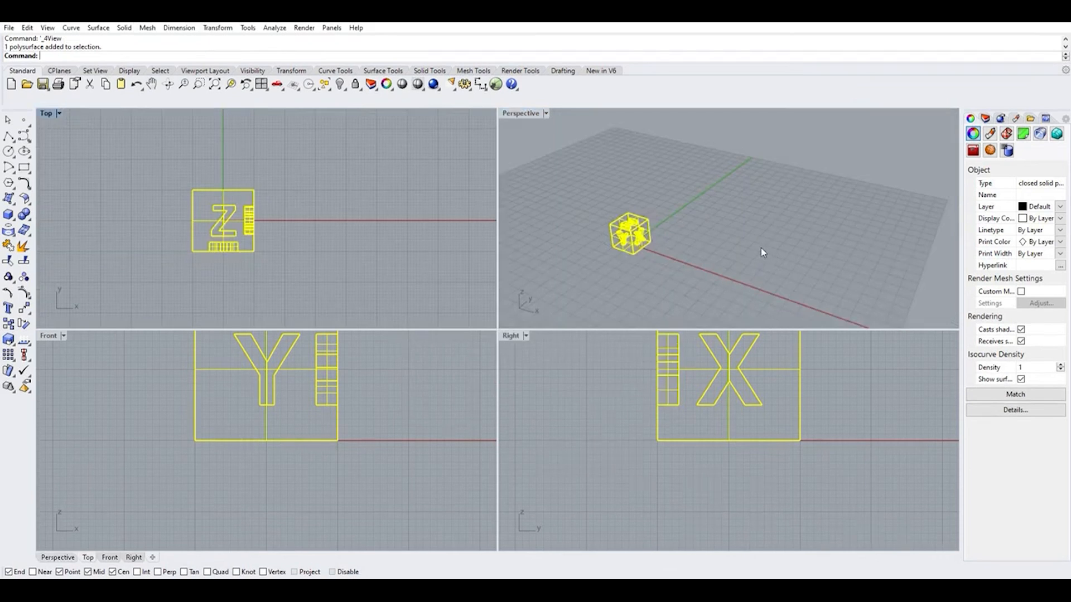
pyautogui.click(260, 83)
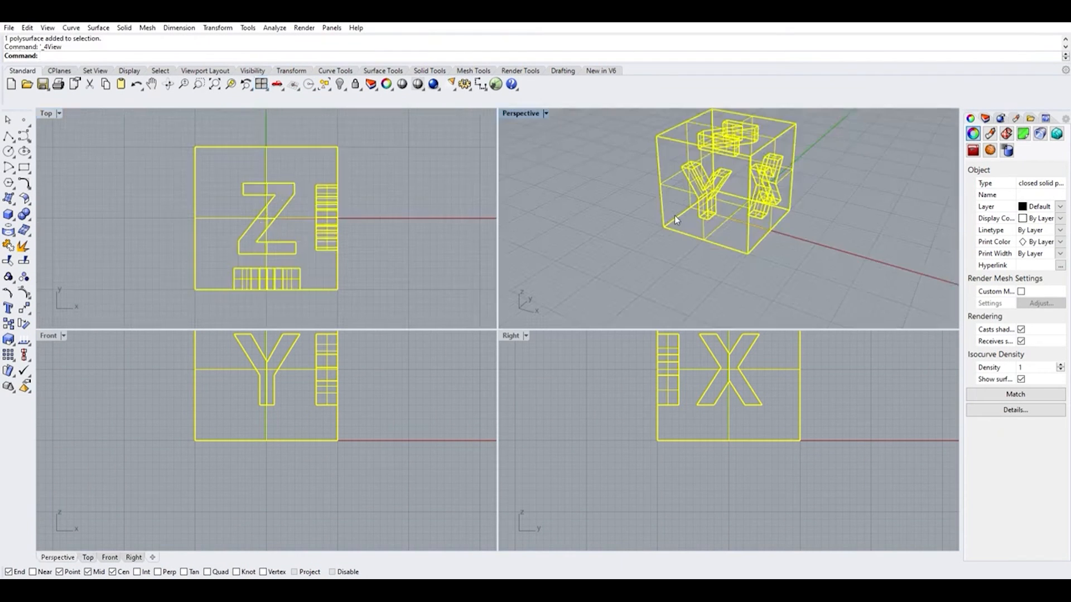
# Deselect the cube and examine it in the Perspective and Front viewports
pyautogui.click(750, 274)
pyautogui.scroll(-6, 727, 251)
pyautogui.scroll(4, 707, 214)
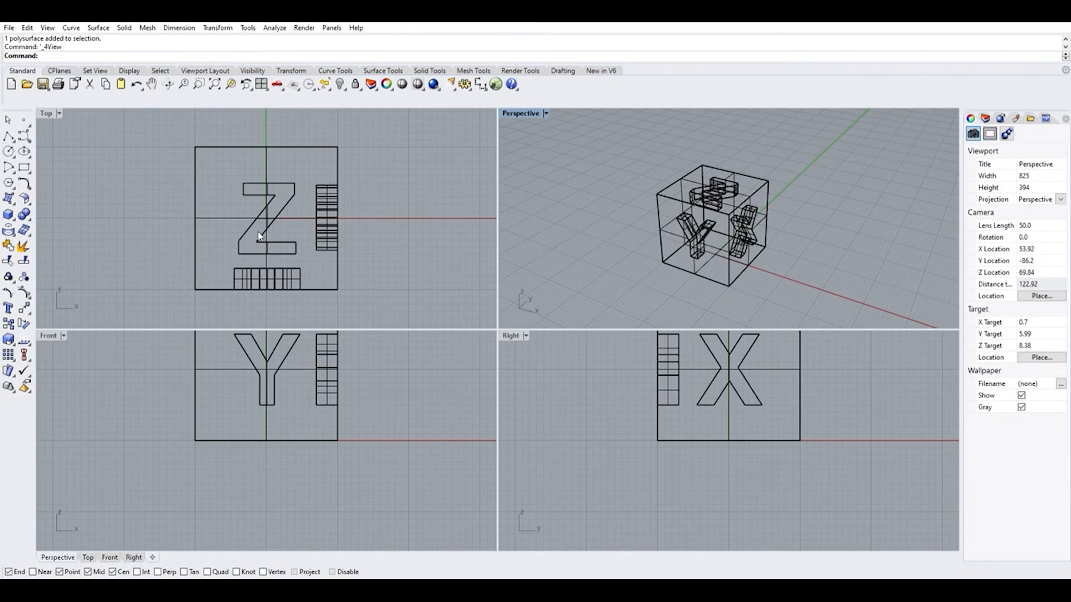
pyautogui.scroll(-2, 265, 471)
pyautogui.scroll(4, 252, 406)
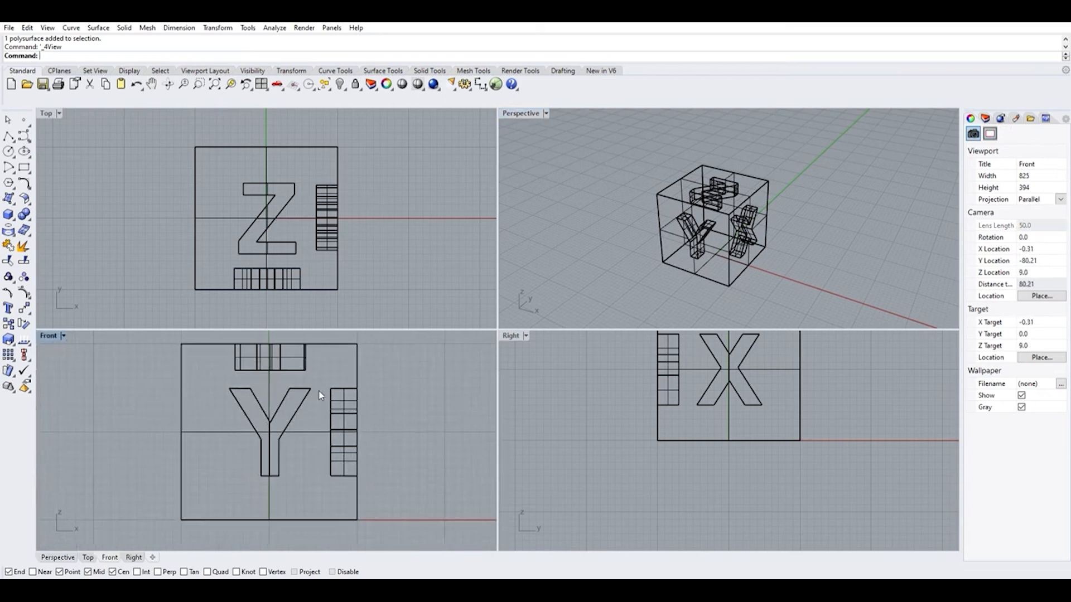
# Examine the cube's X, Y and Z faces in the Perspective viewport from different angles and distances
pyautogui.moveTo(754, 280); pyautogui.dragTo(891, 258, button='right')
pyautogui.moveTo(781, 201); pyautogui.dragTo(617, 224, button='right')
pyautogui.scroll(3, 664, 211)
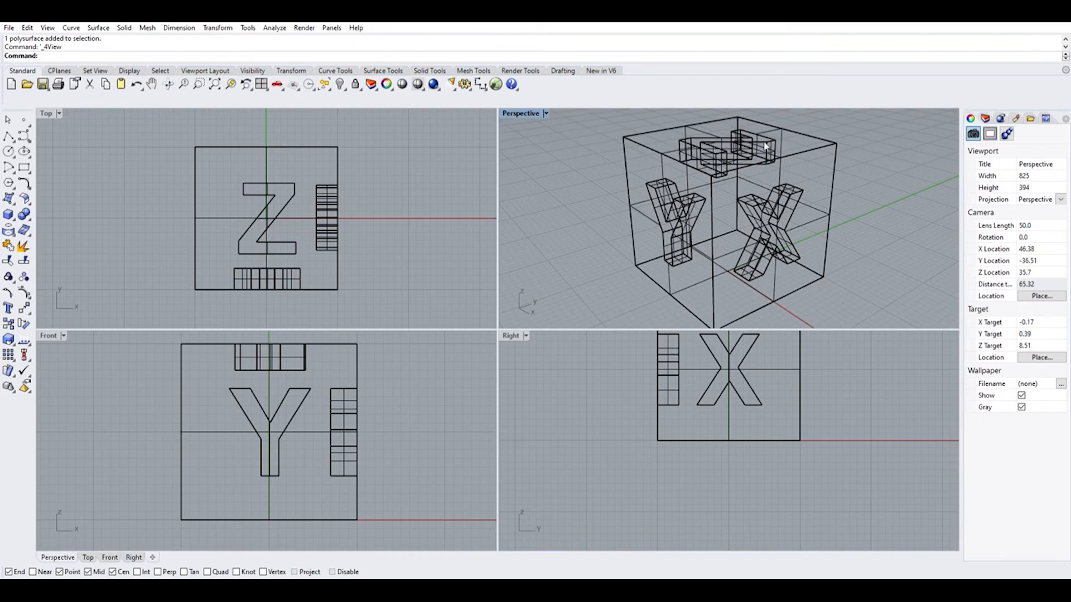
pyautogui.scroll(-6, 702, 240)
pyautogui.scroll(2, 704, 241)
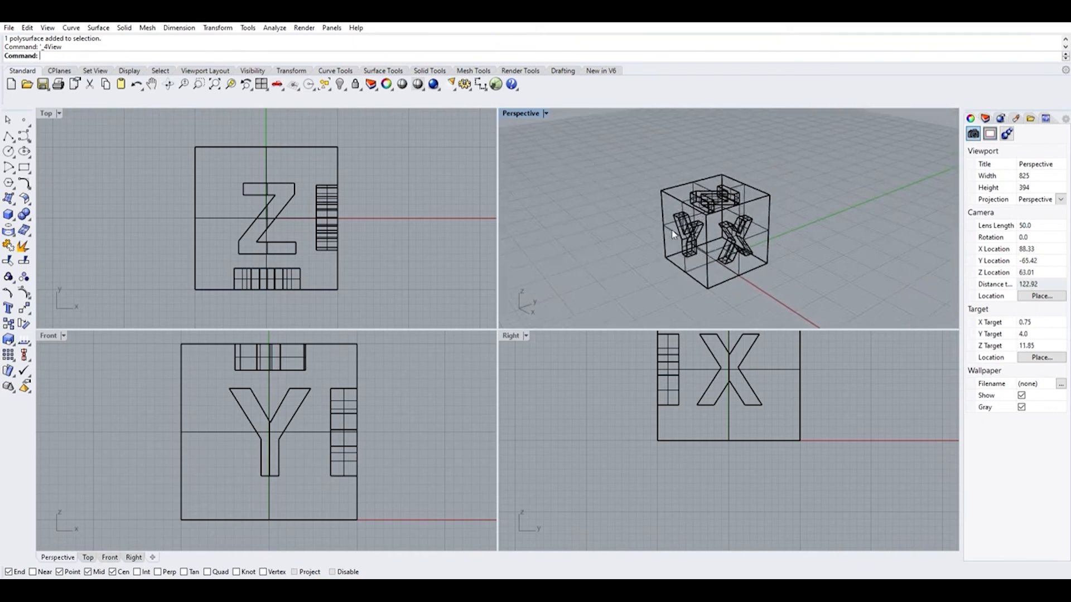
pyautogui.scroll(2, 684, 234)
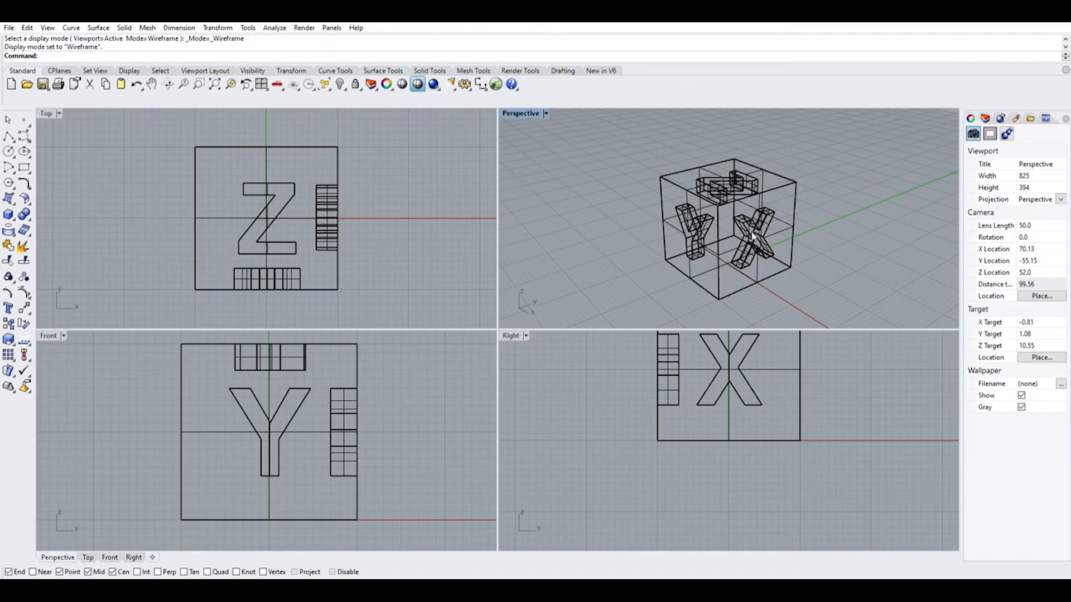
# Maximize the Perspective viewport and inspect the wireframe cube from several angles
pyautogui.moveTo(638, 263); pyautogui.dragTo(580, 196, button='right')
pyautogui.doubleClick(512, 114)
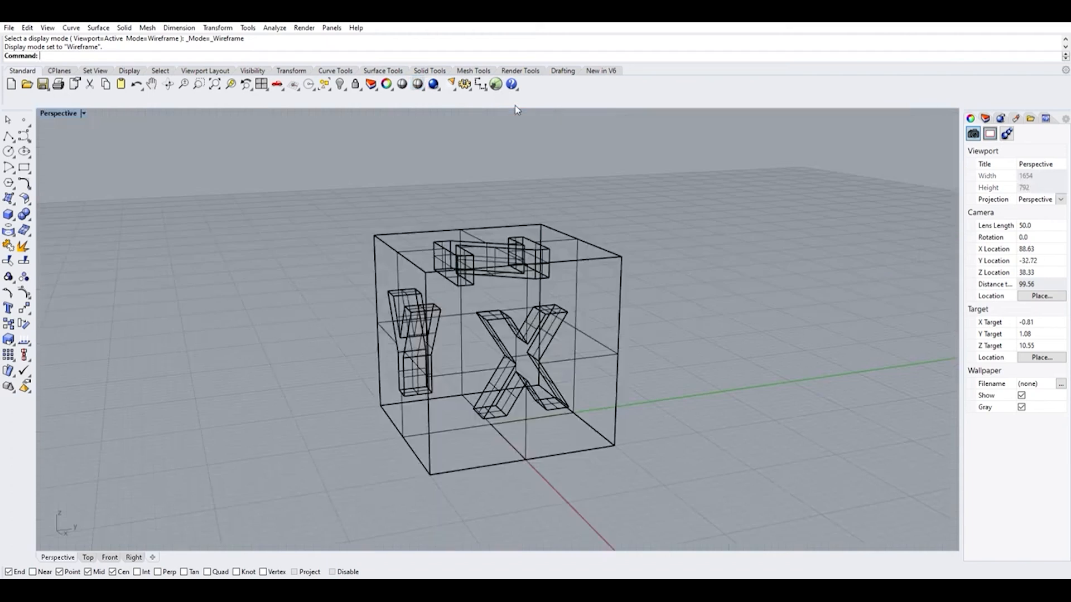
pyautogui.moveTo(565, 284); pyautogui.dragTo(580, 352, button='right')
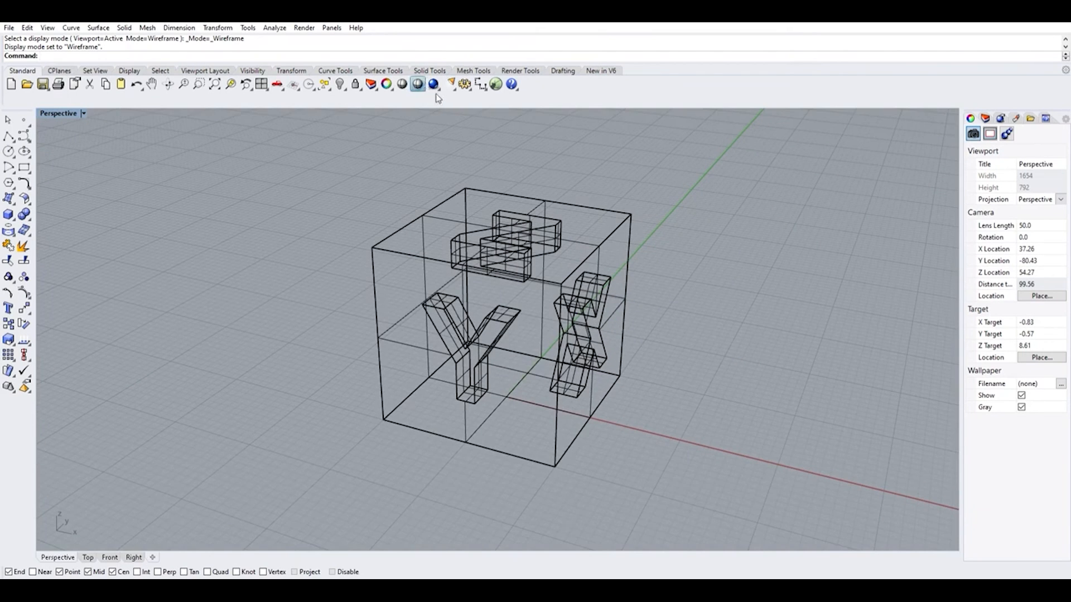
# Switch the Perspective viewport to Shaded display mode and inspect the cube's engraved letters from several sides
pyautogui.click(418, 85)
pyautogui.moveTo(690, 392); pyautogui.dragTo(529, 396, button='right')
pyautogui.moveTo(456, 308); pyautogui.dragTo(523, 371, button='right')
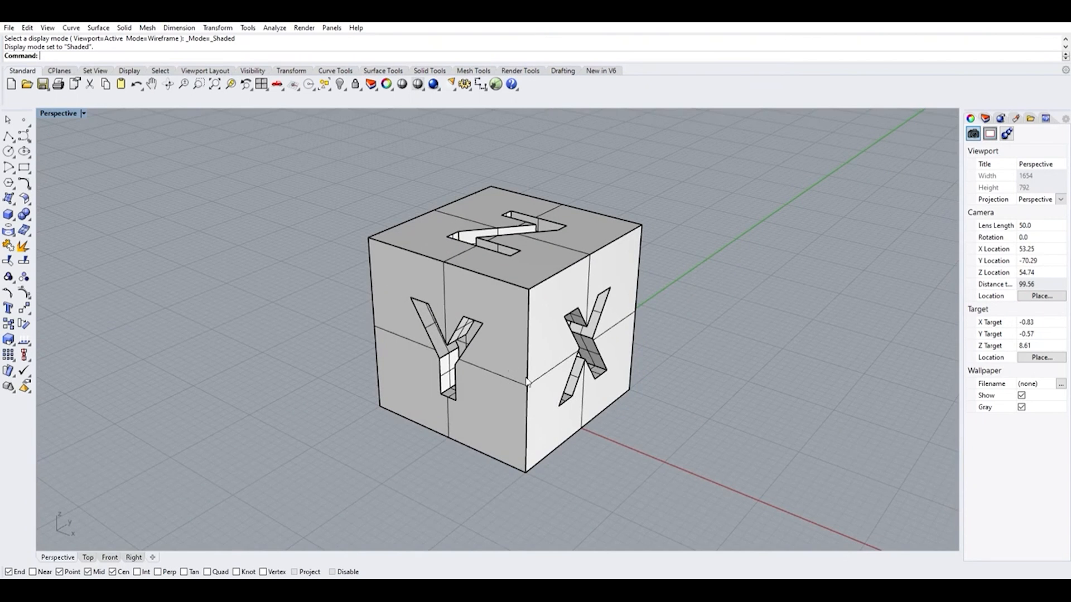
pyautogui.moveTo(544, 418); pyautogui.dragTo(677, 388, button='right')
pyautogui.scroll(5, 505, 320)
pyautogui.scroll(-5, 514, 357)
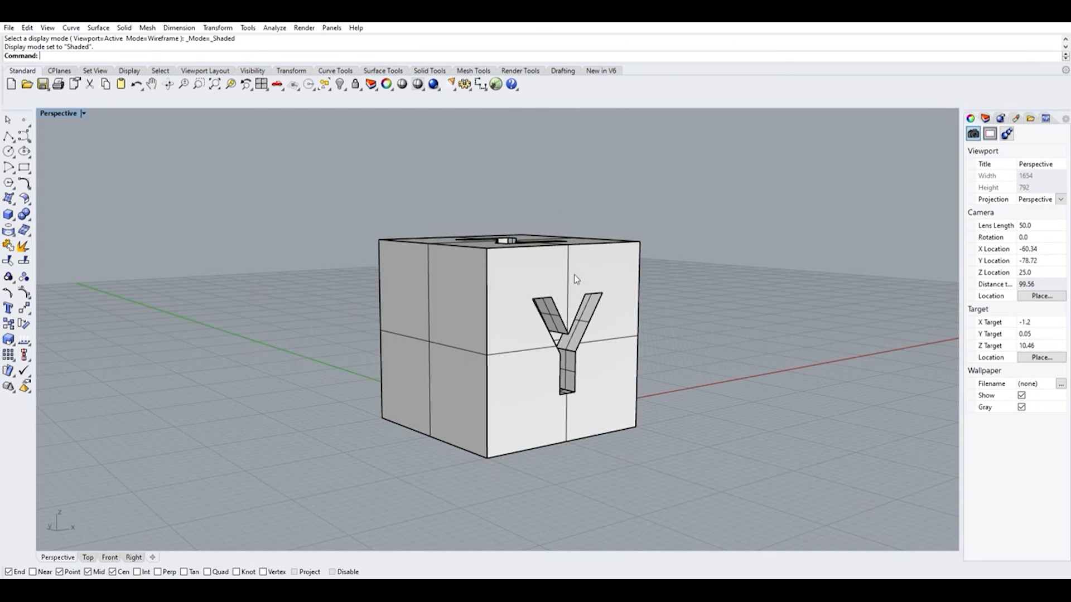
pyautogui.moveTo(599, 281); pyautogui.dragTo(619, 257, button='right')
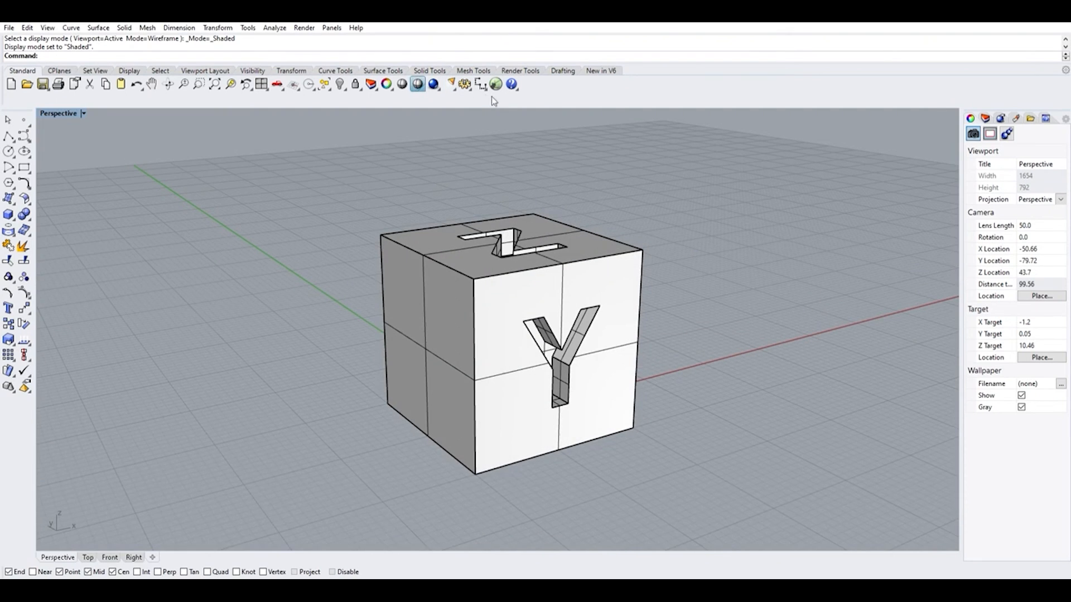
# Switch the Perspective viewport to Ghosted display mode and inspect the letter recesses through the cube's faces
pyautogui.hotkey('ctrl', 'alt', 'g')
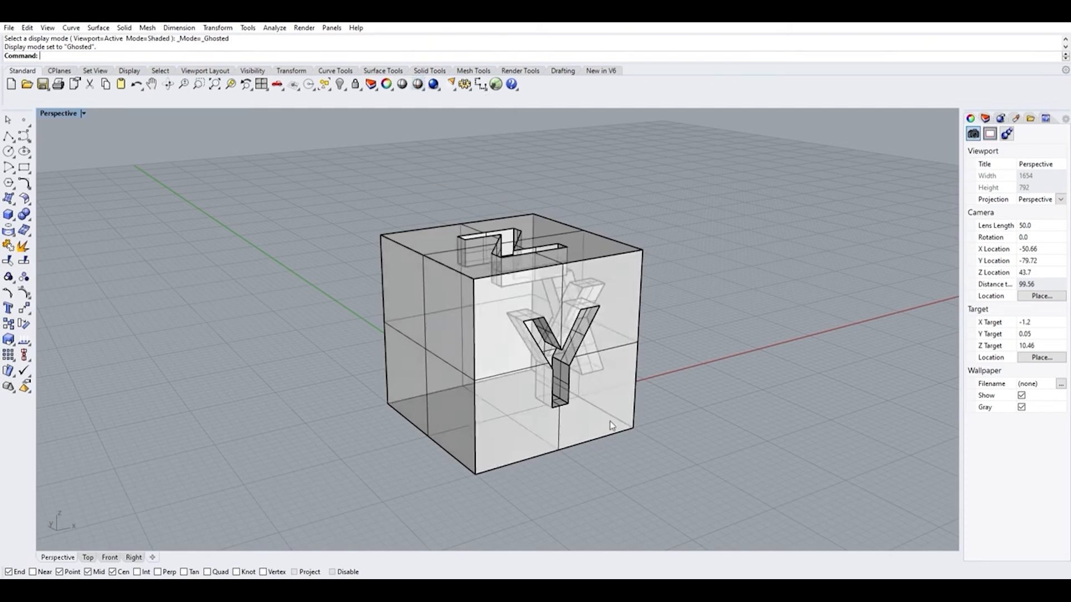
pyautogui.moveTo(487, 464)
pyautogui.mouseDown(button='right')
pyautogui.moveTo(602, 469)
pyautogui.moveTo(641, 486)
pyautogui.moveTo(603, 444)
pyautogui.moveTo(486, 445)
pyautogui.mouseUp(button='right')
pyautogui.scroll(2, 528, 313)
pyautogui.moveTo(529, 313); pyautogui.dragTo(577, 317, button='right')
pyautogui.moveTo(690, 362)
pyautogui.mouseDown(button='right')
pyautogui.moveTo(647, 365)
pyautogui.moveTo(698, 370)
pyautogui.mouseUp(button='right')
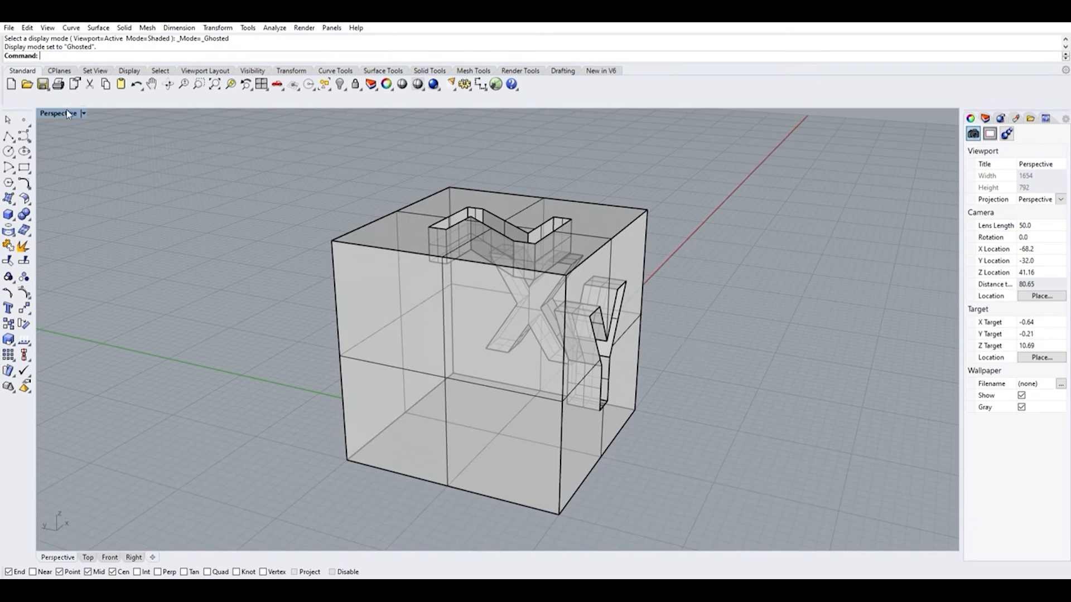
# Return to the four-viewport layout and bring the whole X face into view in the Right viewport
pyautogui.click(262, 85)
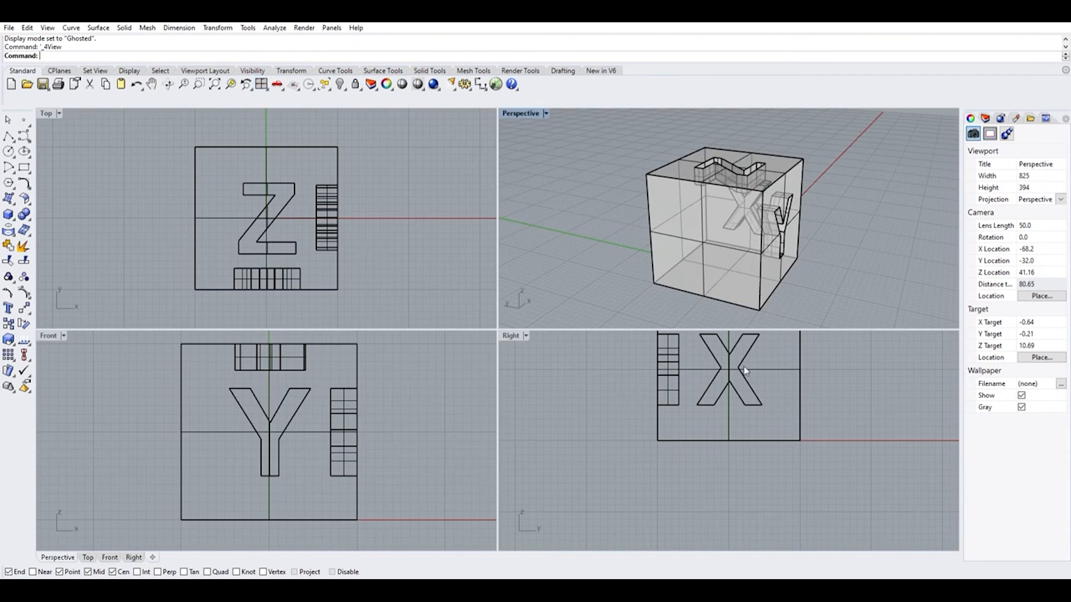
pyautogui.scroll(-5, 694, 428)
pyautogui.scroll(5, 694, 427)
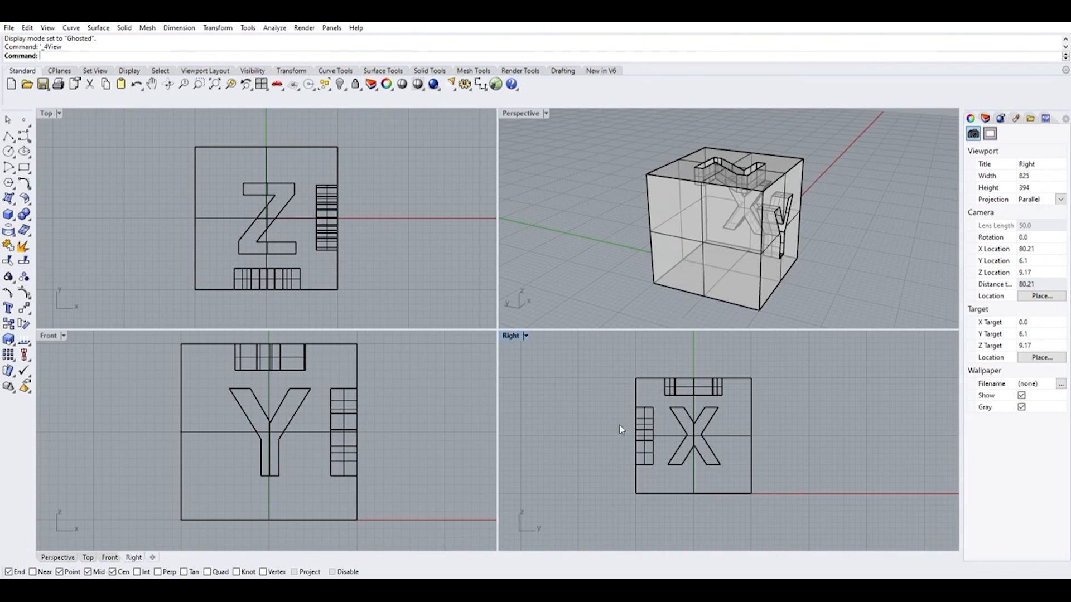
# Set the Perspective viewport to Rendered display mode and view the cube's material from another angle
pyautogui.moveTo(827, 235); pyautogui.dragTo(701, 219, button='right')
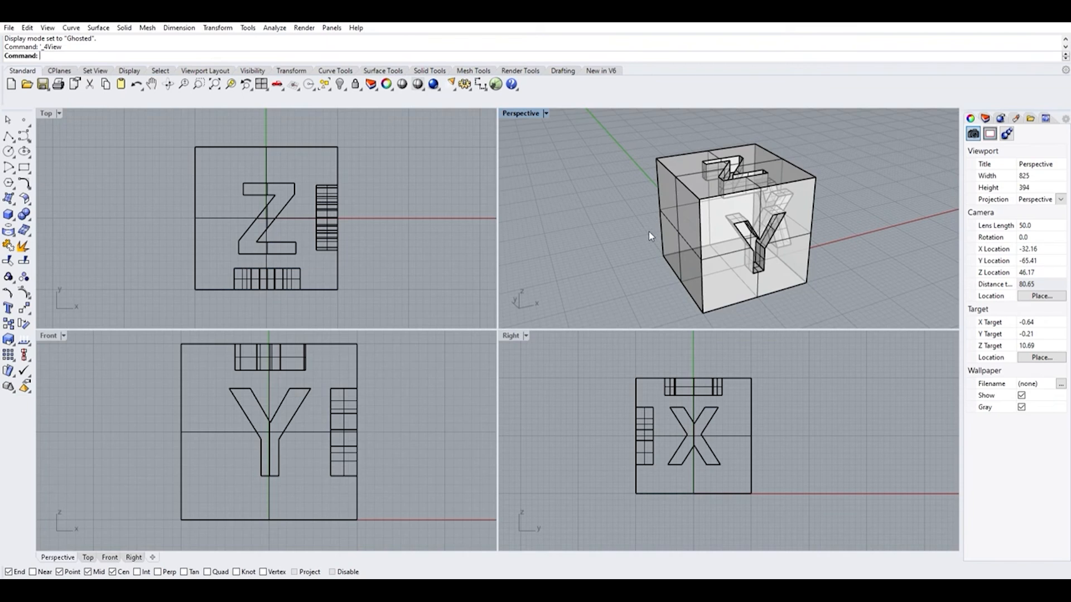
pyautogui.click(425, 83)
pyautogui.moveTo(631, 196); pyautogui.dragTo(742, 270, button='right')
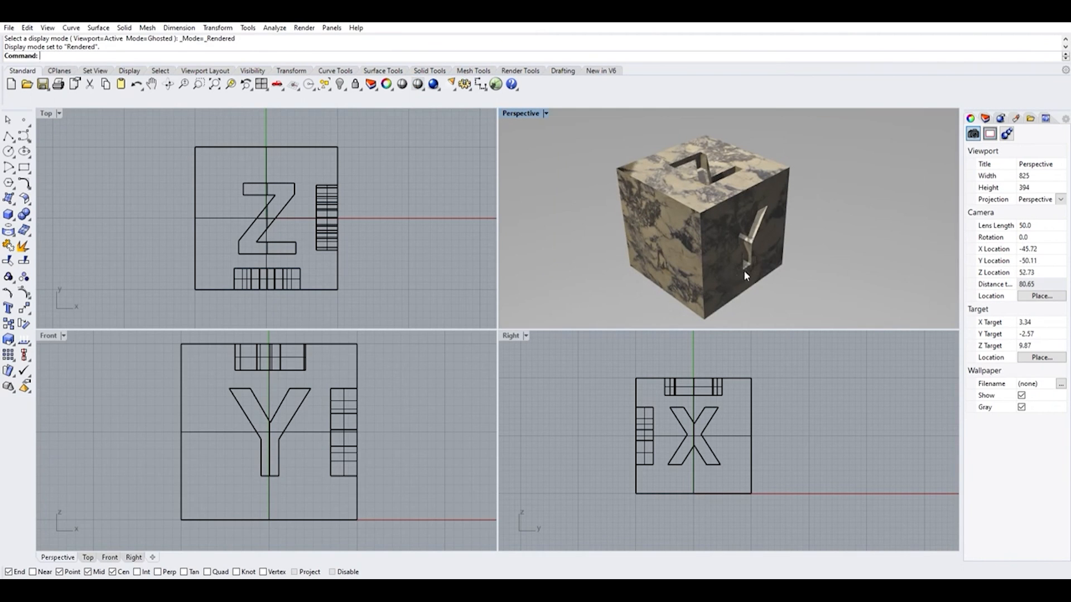
# Select the cube, open its material properties, and change its material to Brick
pyautogui.click(700, 216)
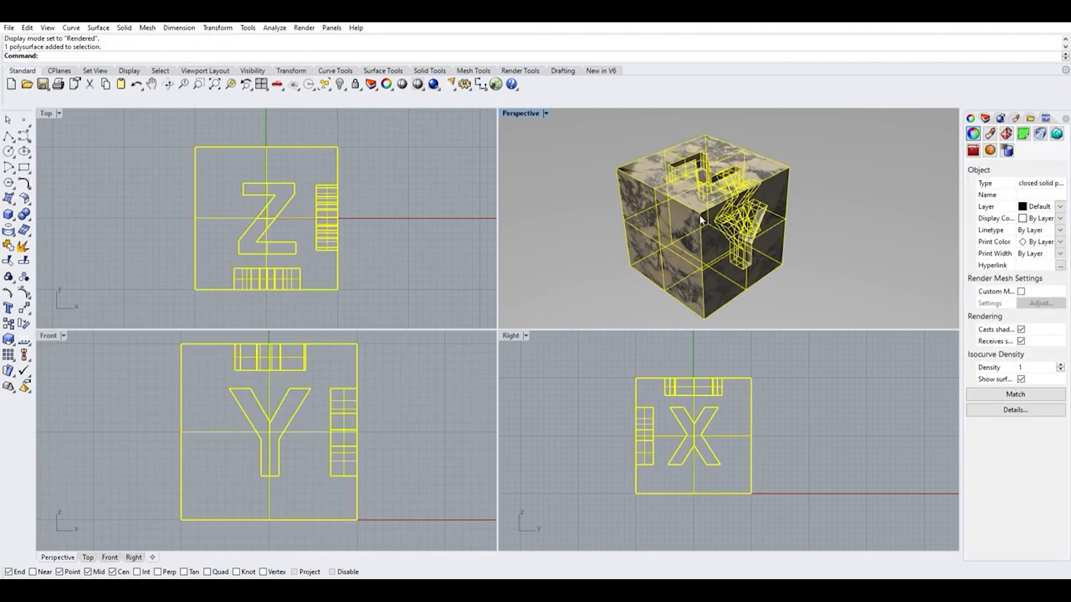
pyautogui.click(990, 128)
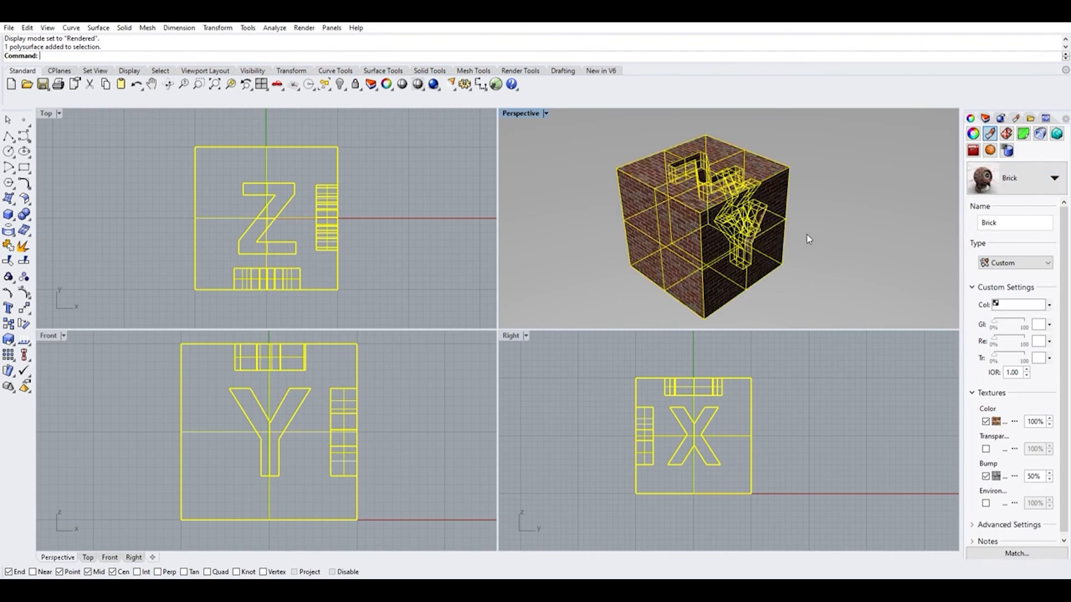
pyautogui.click(806, 234)
pyautogui.click(689, 231)
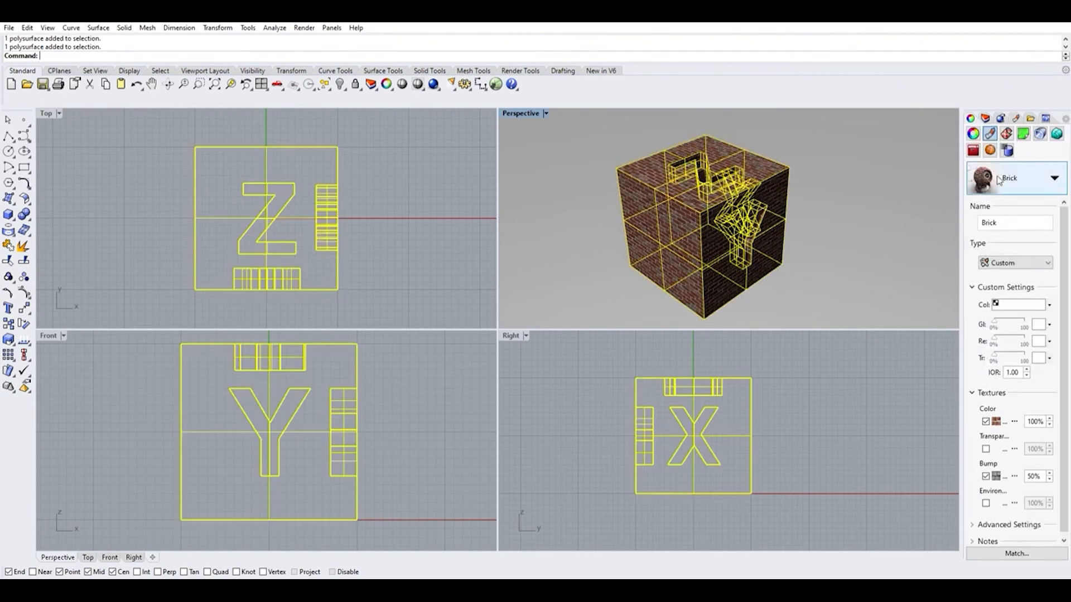
# Set the cube's material back to Marble and deselect the cube
pyautogui.click(1009, 322)
pyautogui.click(1058, 172)
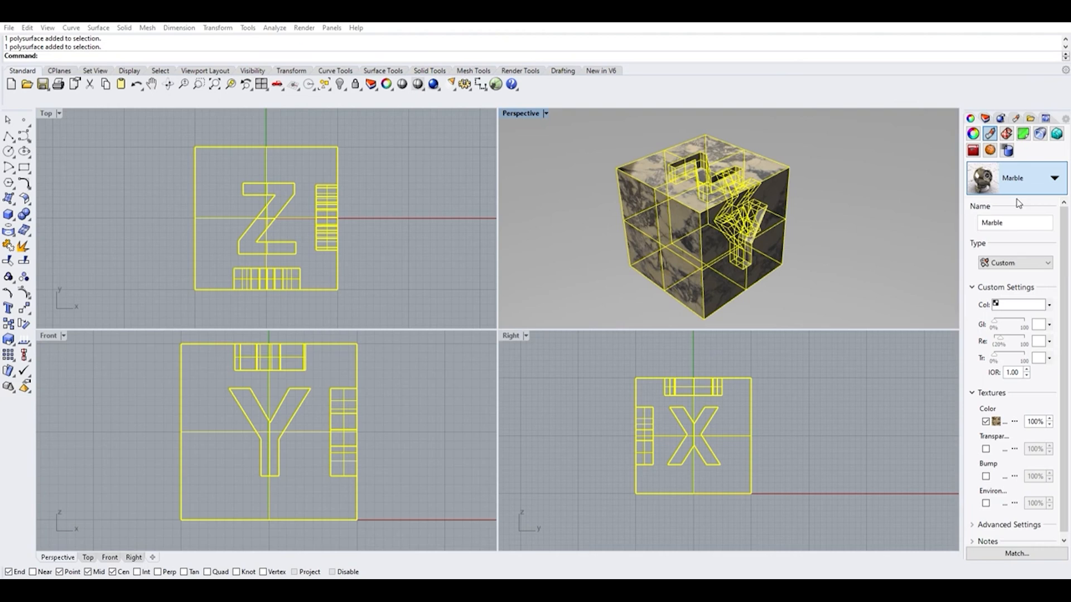
pyautogui.click(867, 384)
# Examine the cube at different zoom levels and positions in the Right, Perspective and Top viewports
pyautogui.scroll(2, 884, 358)
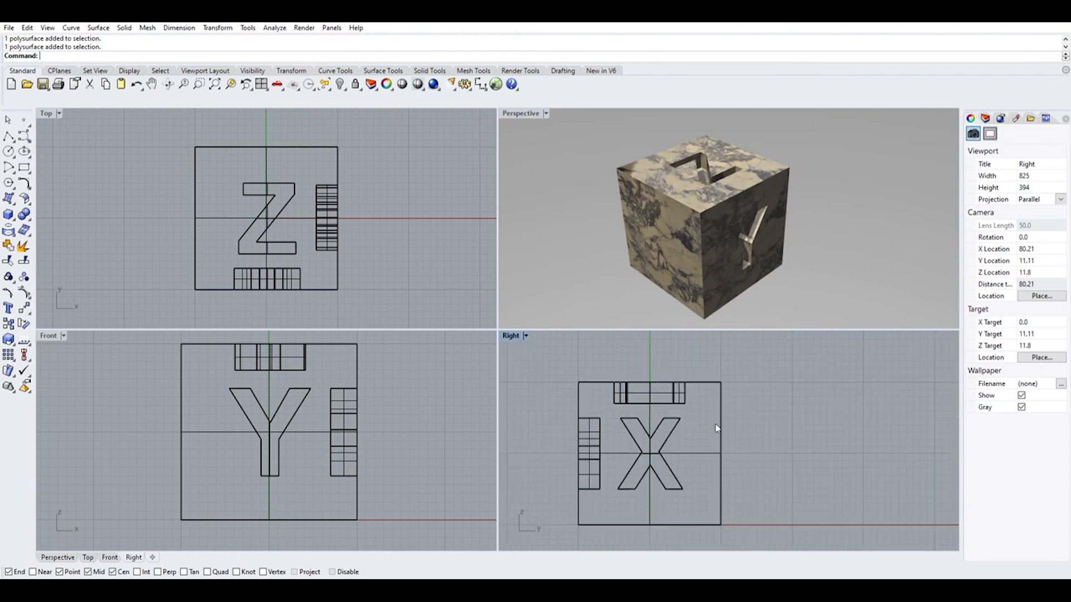
pyautogui.scroll(-2, 518, 396)
pyautogui.scroll(-8, 713, 240)
pyautogui.scroll(4, 713, 239)
pyautogui.moveTo(724, 238); pyautogui.dragTo(725, 226, button='right')
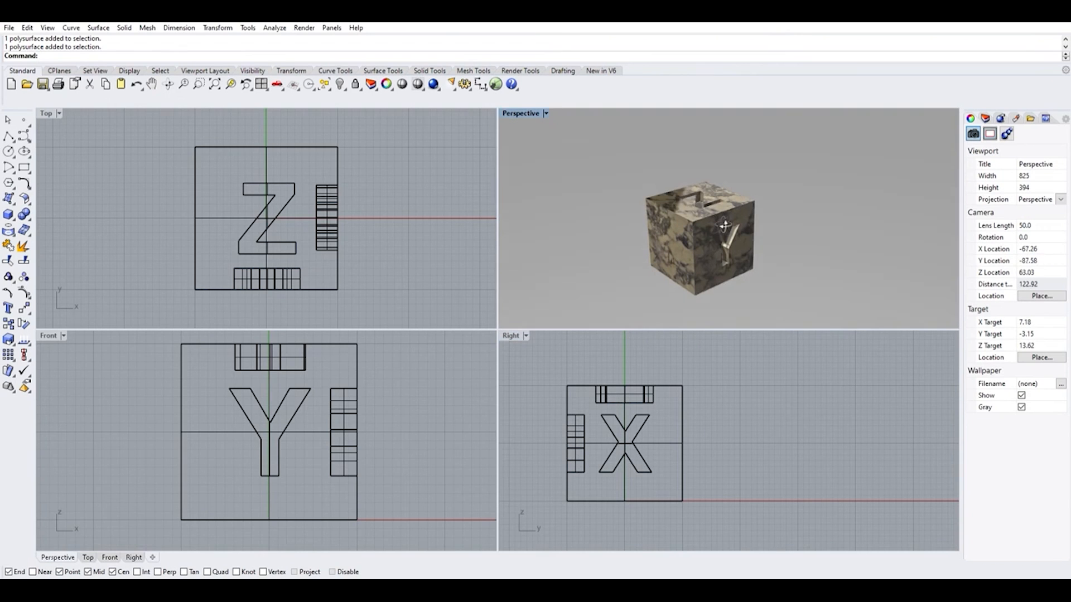
pyautogui.scroll(-8, 403, 208)
pyautogui.scroll(10, 387, 216)
pyautogui.moveTo(450, 258); pyautogui.dragTo(394, 294, button='right')
pyautogui.scroll(-4, 390, 293)
pyautogui.scroll(-2, 385, 297)
pyautogui.scroll(-2, 808, 310)
pyautogui.click(825, 381)
pyautogui.scroll(-2, 748, 241)
pyautogui.scroll(3, 731, 248)
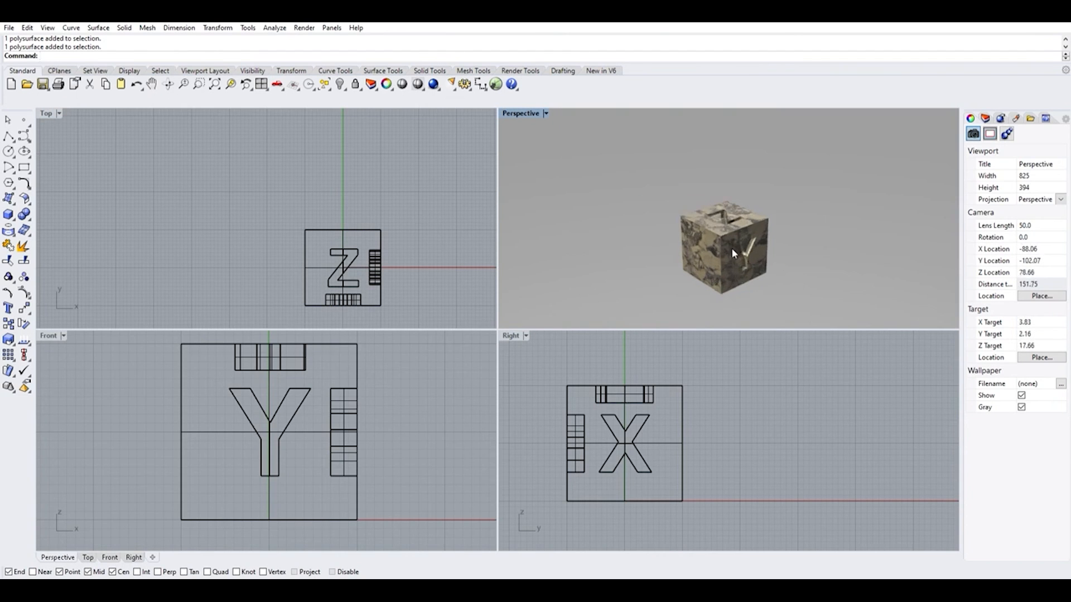
pyautogui.scroll(-2, 277, 209)
pyautogui.scroll(4, 328, 220)
pyautogui.scroll(-1, 328, 221)
pyautogui.scroll(-1, 328, 220)
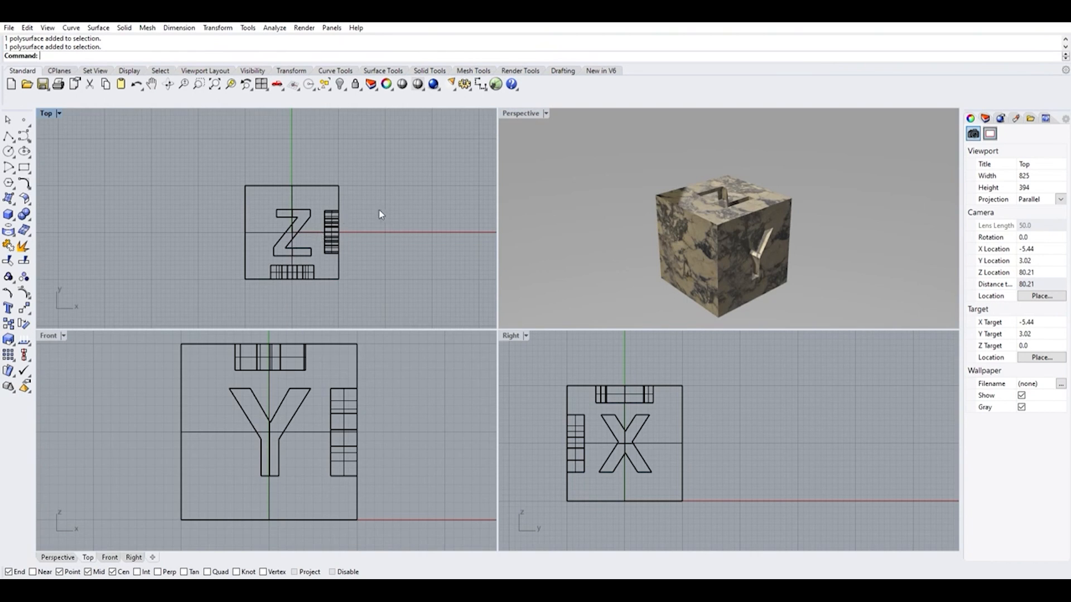
pyautogui.click(335, 215)
pyautogui.scroll(-6, 353, 204)
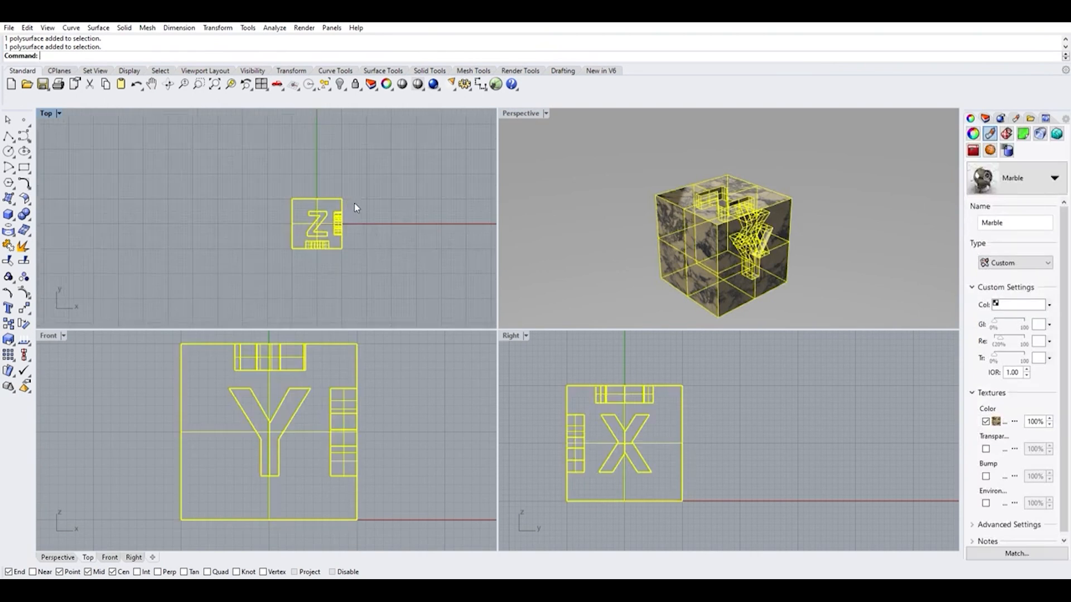
pyautogui.scroll(4, 365, 200)
pyautogui.click(371, 194)
pyautogui.scroll(2, 360, 212)
pyautogui.scroll(-4, 358, 214)
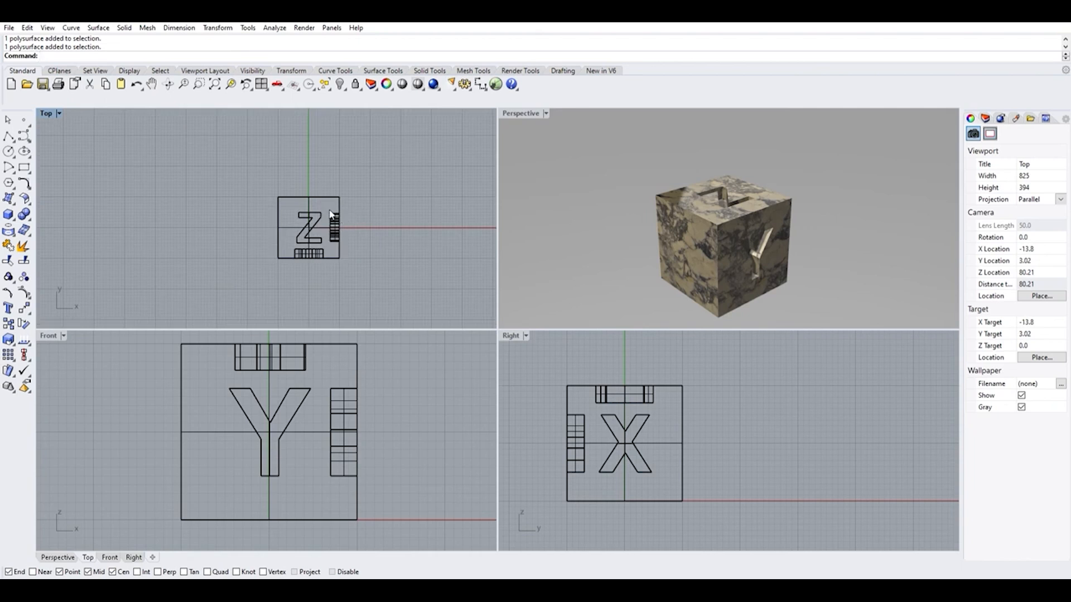
pyautogui.scroll(2, 334, 219)
# Duplicate the cube by copy and paste, and move the copy diagonally away in positive X and Y in the Top viewport
pyautogui.click(332, 216)
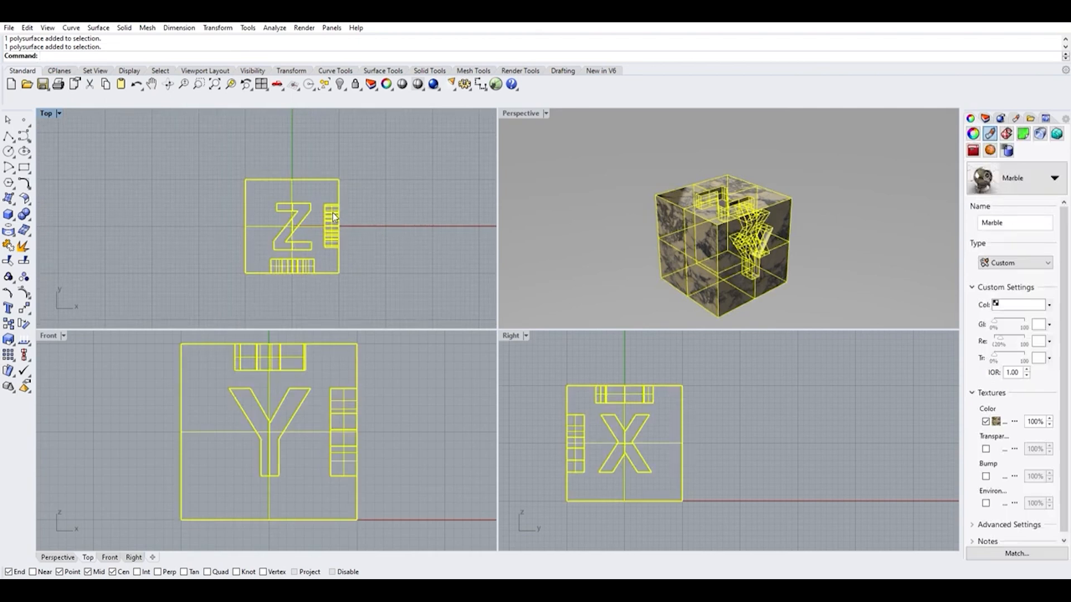
pyautogui.hotkey('ctrl', 'c')
pyautogui.hotkey('ctrl', 'v')
pyautogui.moveTo(330, 227); pyautogui.dragTo(452, 228)
pyautogui.scroll(-3, 346, 290)
pyautogui.scroll(3, 394, 263)
pyautogui.scroll(-3, 397, 264)
pyautogui.moveTo(403, 256); pyautogui.dragTo(408, 188)
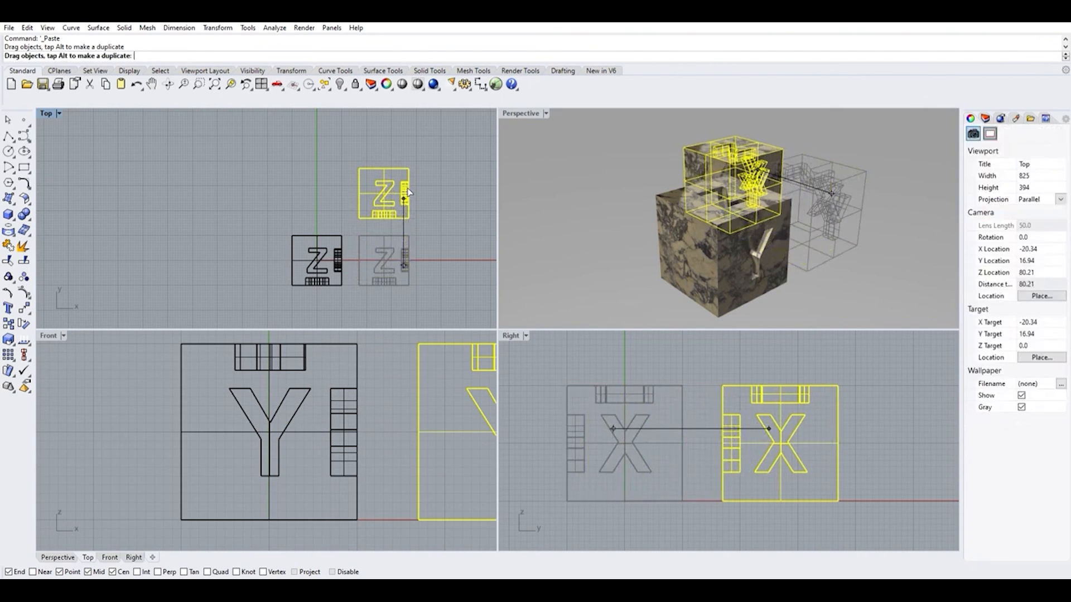
# Deselect the cubes and orbit the Perspective viewport to view the original and its copy side by side
pyautogui.click(745, 257)
pyautogui.click(833, 249)
pyautogui.moveTo(832, 249); pyautogui.dragTo(910, 191, button='right')
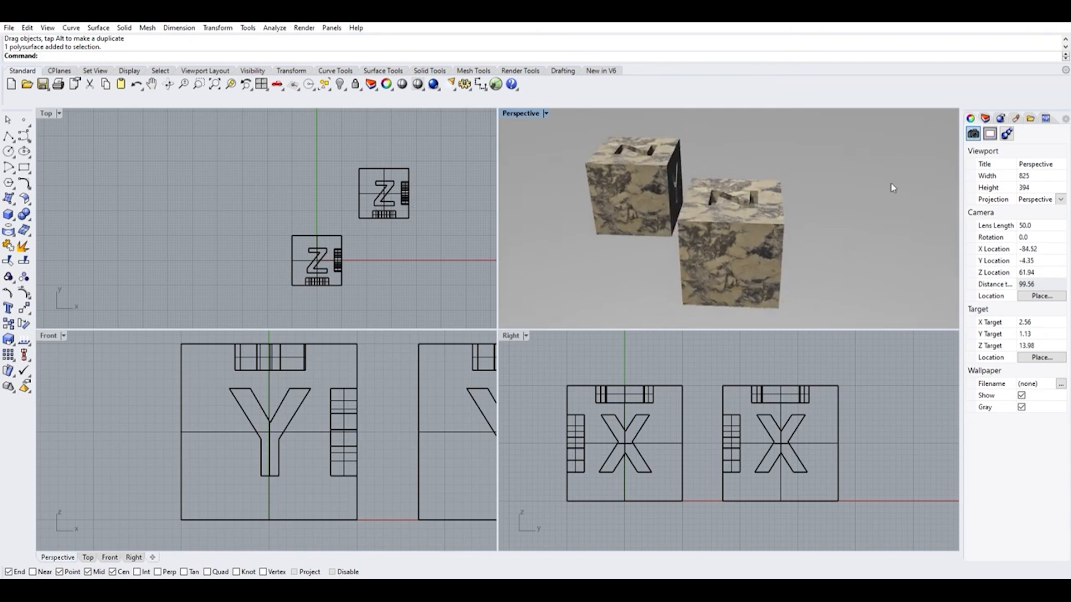
# Open the layer list and assign the copied cube to Layer 01
pyautogui.click(986, 114)
pyautogui.click(996, 267)
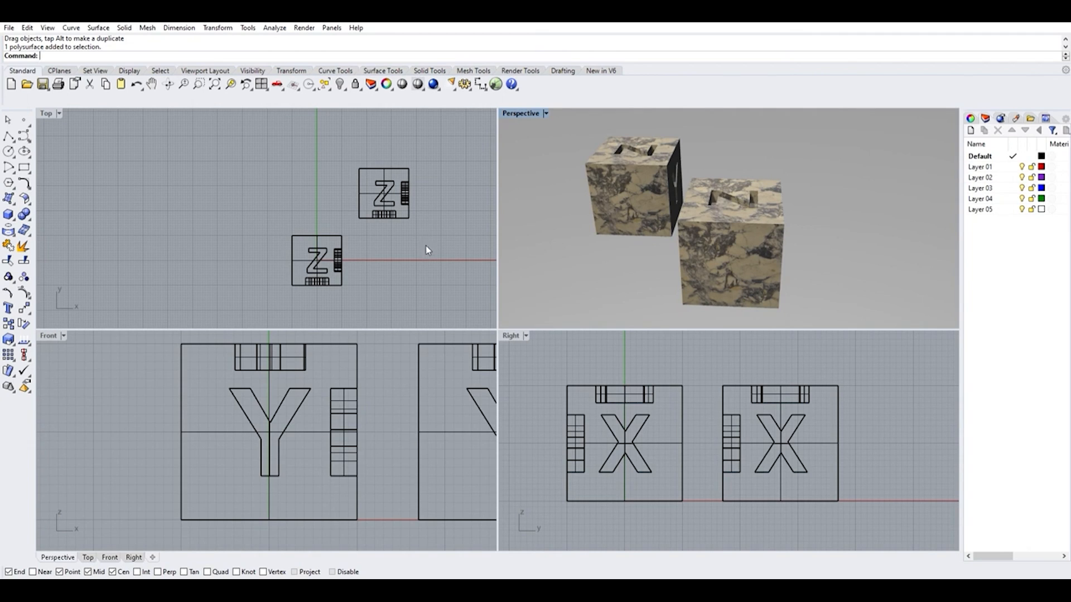
pyautogui.click(383, 183)
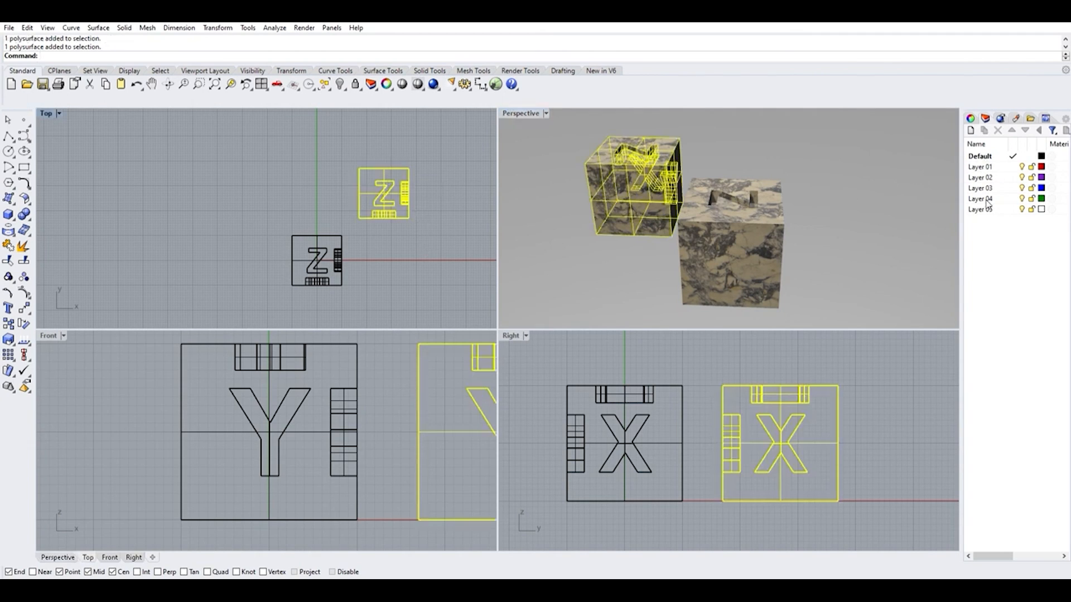
pyautogui.rightClick(982, 165)
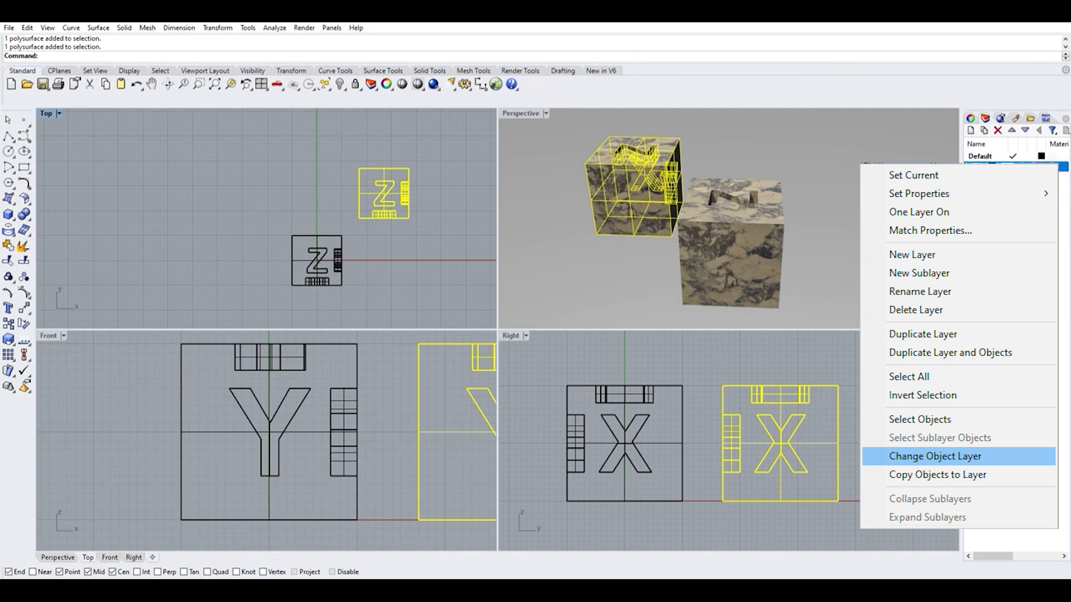
pyautogui.click(935, 456)
pyautogui.click(390, 270)
pyautogui.moveTo(731, 189); pyautogui.dragTo(748, 191, button='right')
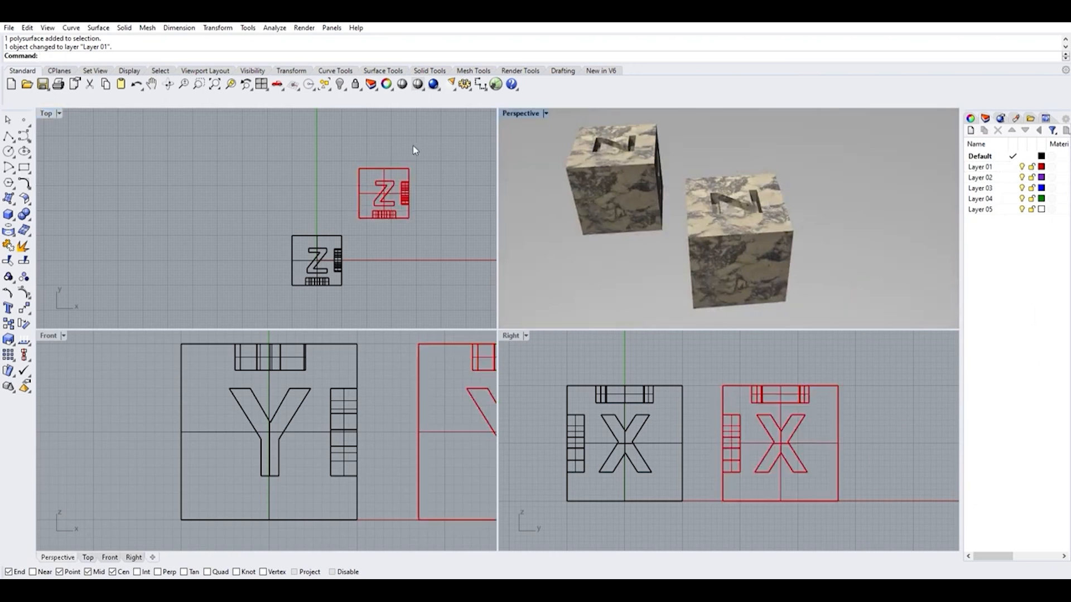
# Set the display colour of Layer 01 to blue
pyautogui.click(1042, 157)
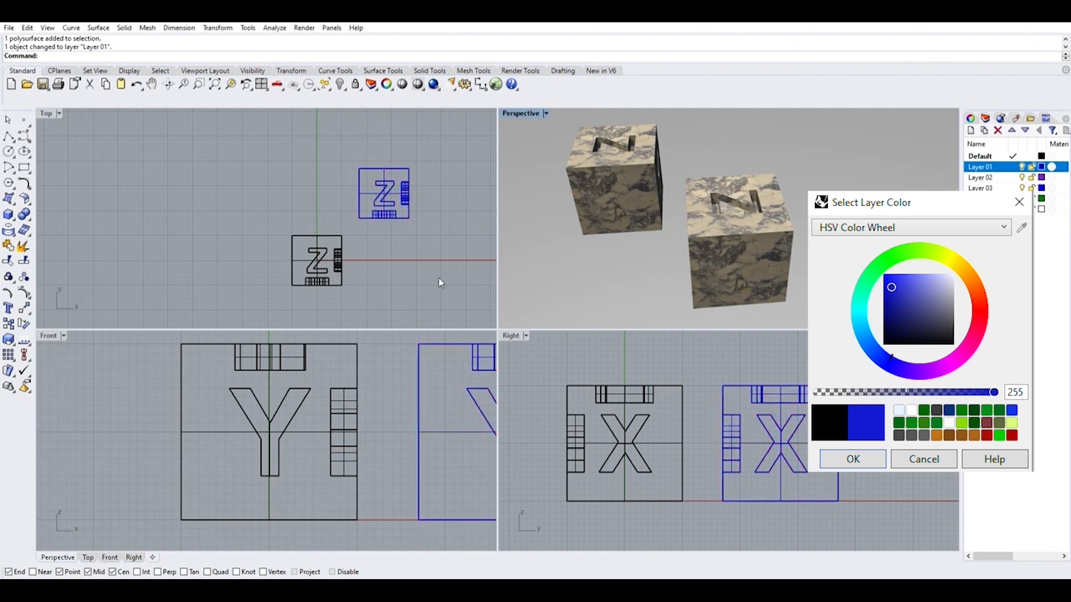
pyautogui.press('Return')
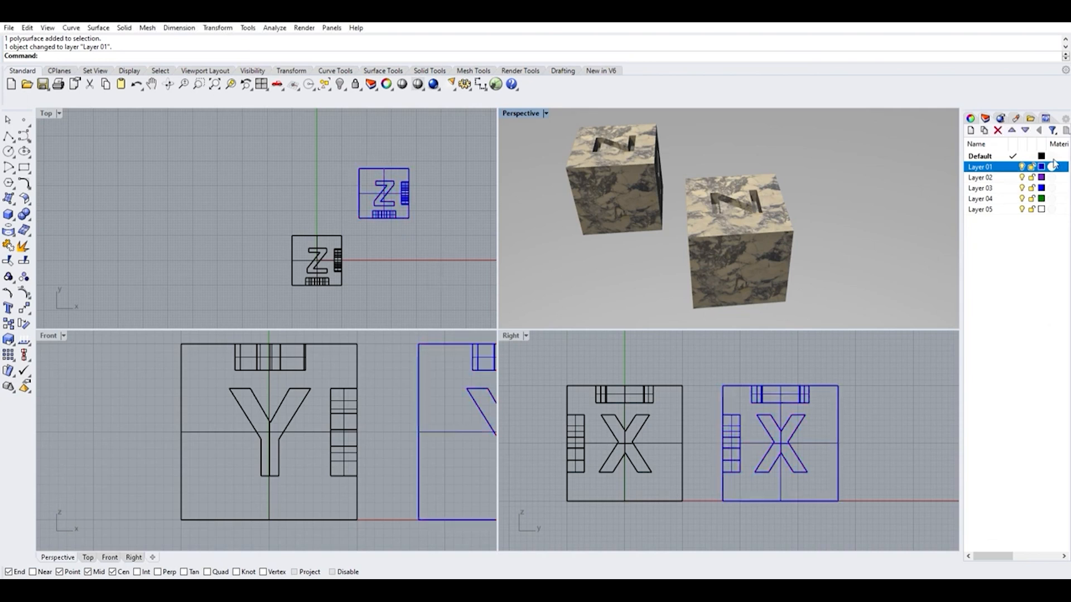
# Hide and show Layer 01 twice to check which cube it controls
pyautogui.click(1023, 166)
pyautogui.click(1022, 166)
pyautogui.click(1022, 166)
pyautogui.click(1022, 166)
# Make Layer 01 the current layer, and turn the Default layer's visibility off and on again
pyautogui.click(1013, 166)
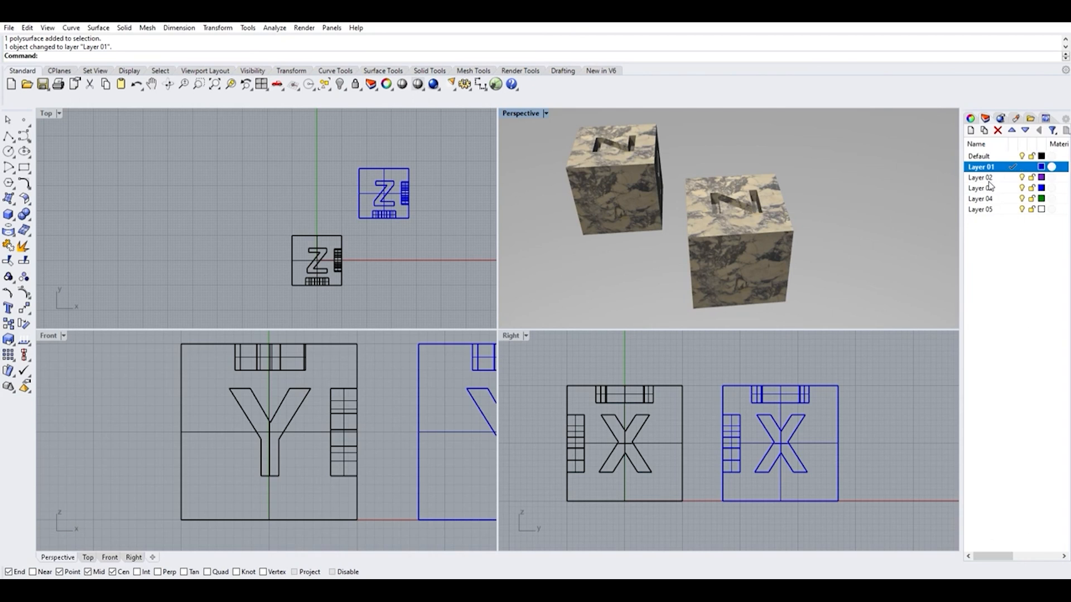
pyautogui.click(1022, 155)
pyautogui.click(1022, 156)
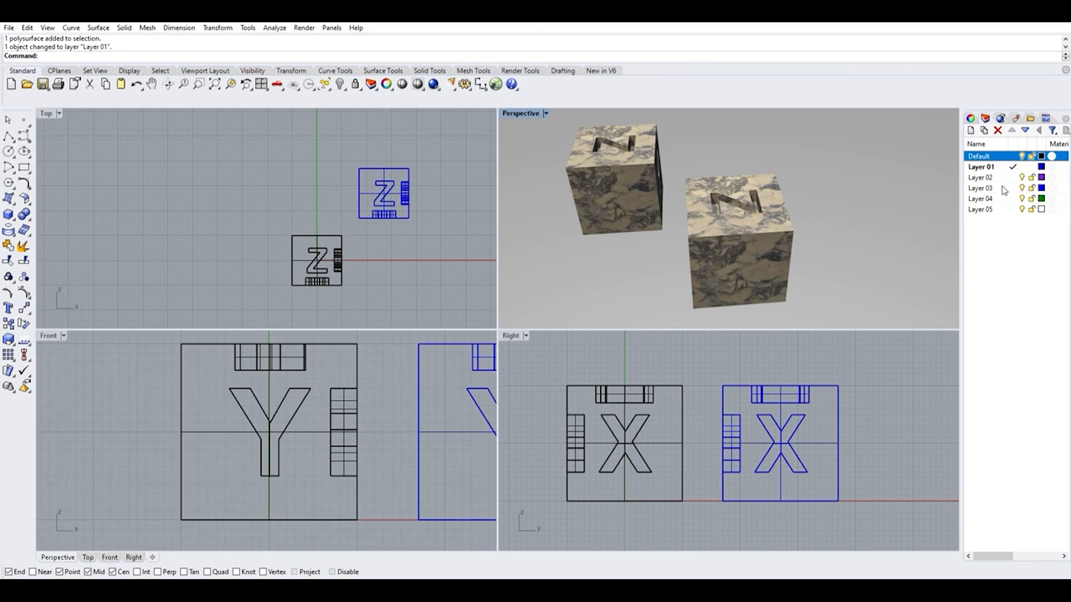
pyautogui.scroll(5, 435, 213)
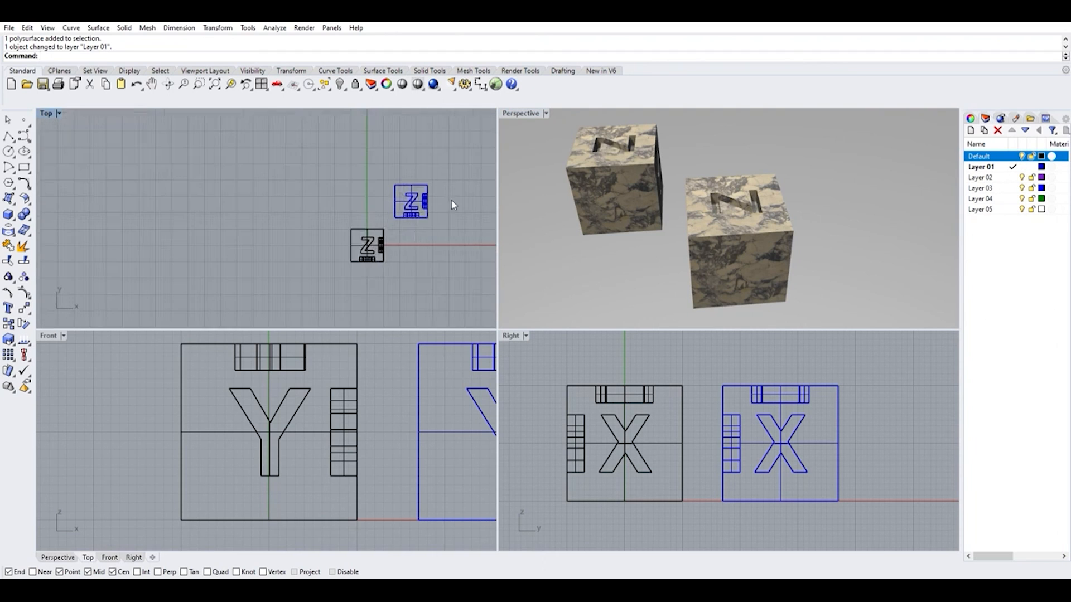
pyautogui.scroll(-4, 352, 201)
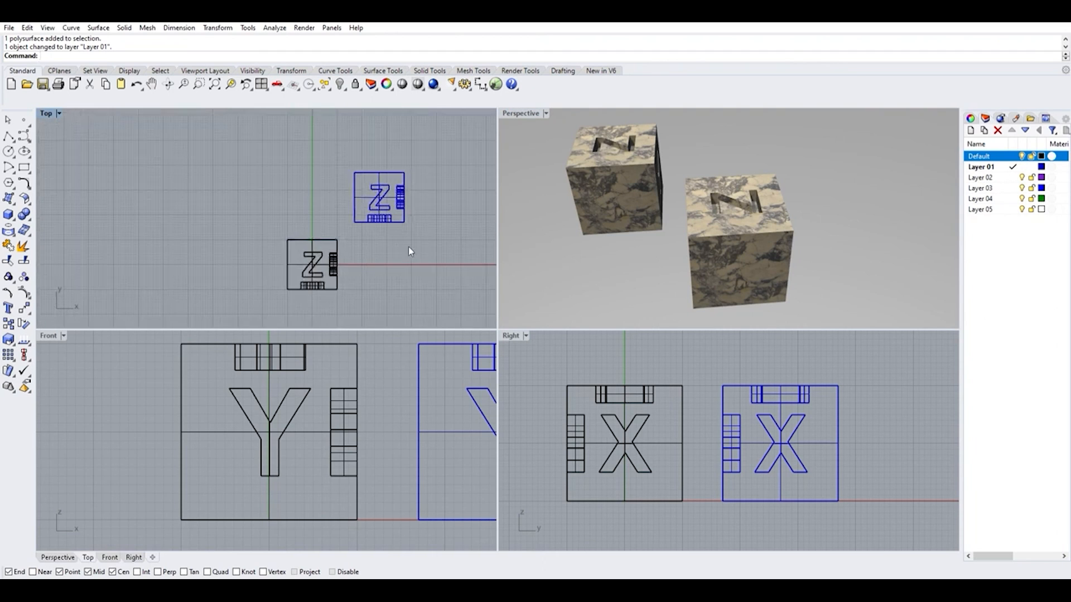
pyautogui.moveTo(409, 247); pyautogui.dragTo(349, 246, button='right')
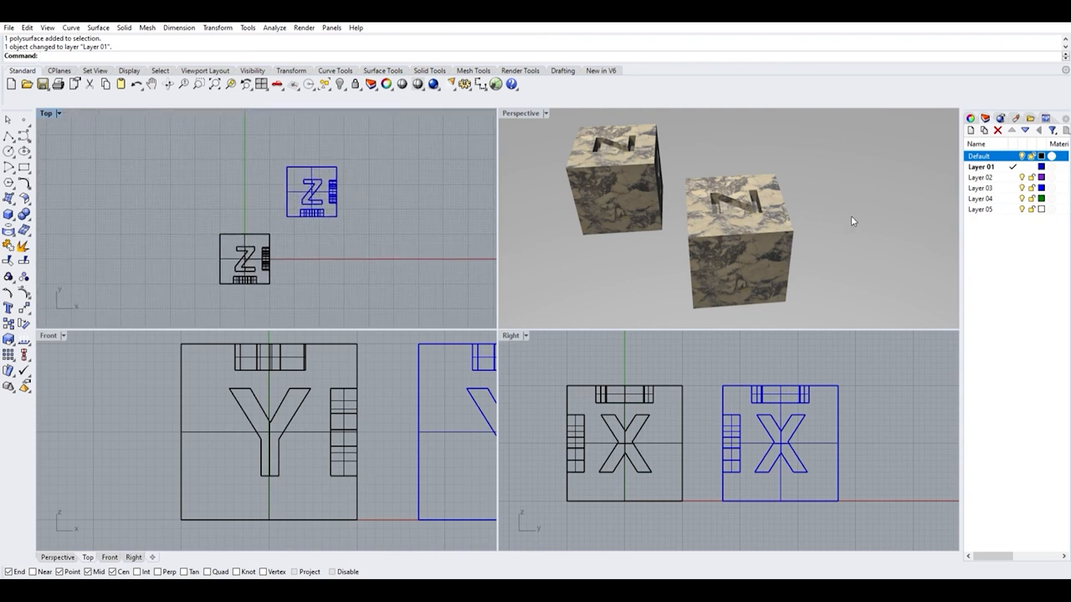